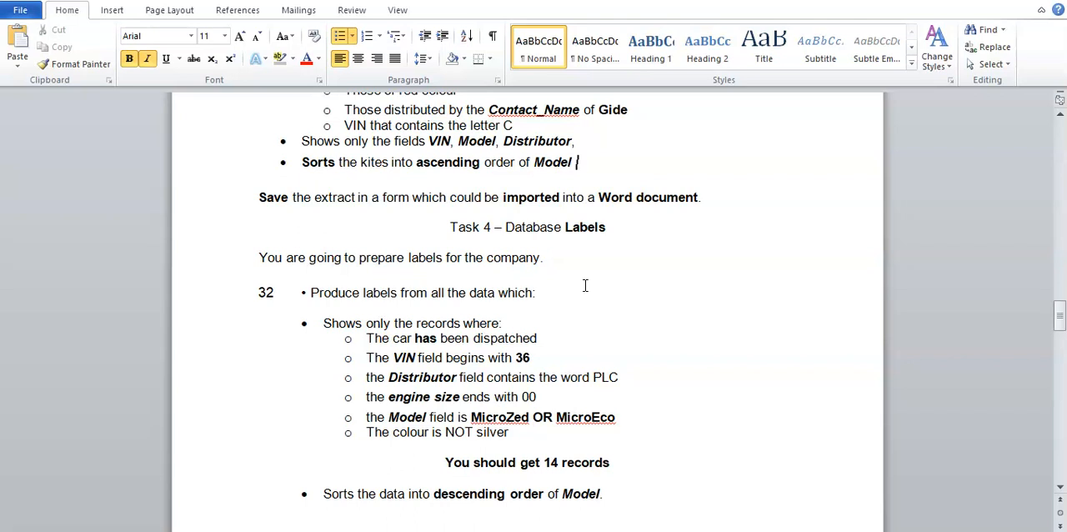
- Read the record-selection criteria for the Task 4 labels in item 32 of the document, from dispatched status to colour
click(381, 279)
scroll(381, 282, down, 1)
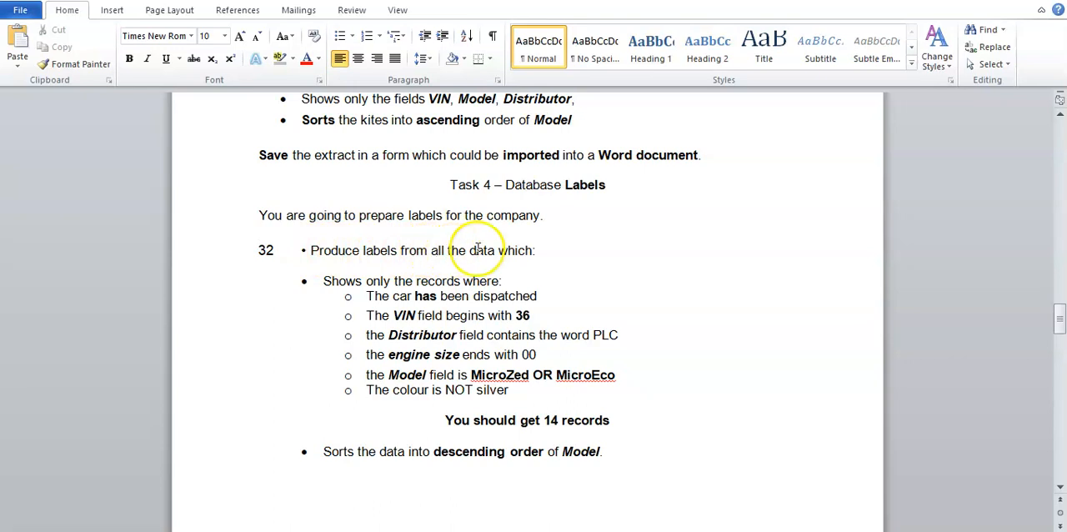
drag(326, 281, 499, 281)
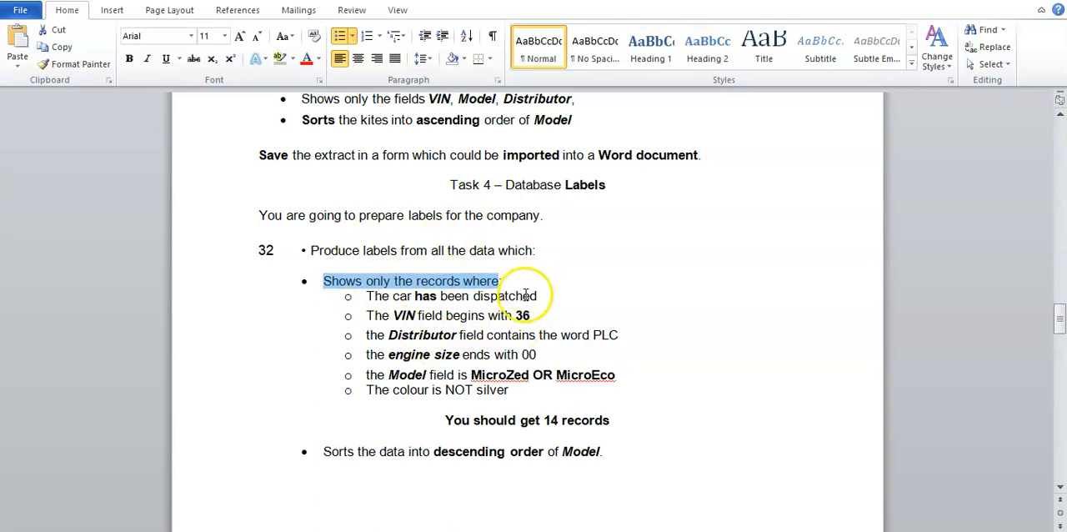
drag(366, 297, 521, 293)
drag(366, 316, 550, 312)
click(545, 333)
drag(389, 334, 630, 335)
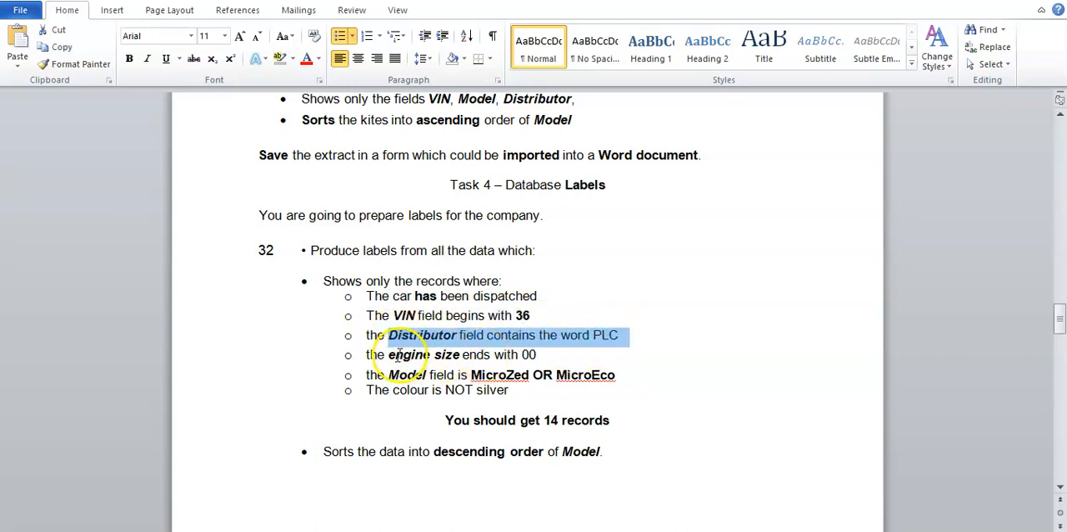
drag(388, 355, 555, 354)
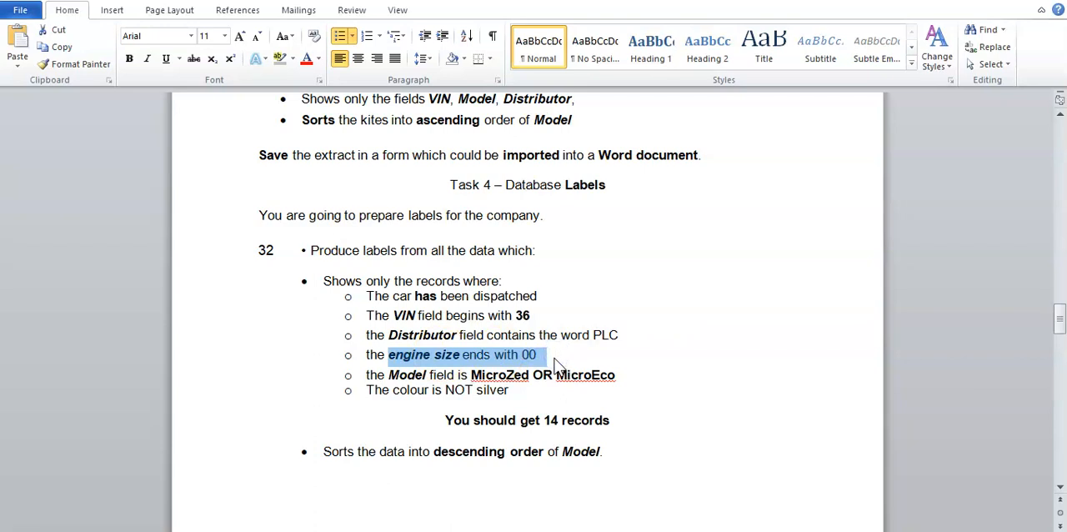
drag(388, 374, 585, 377)
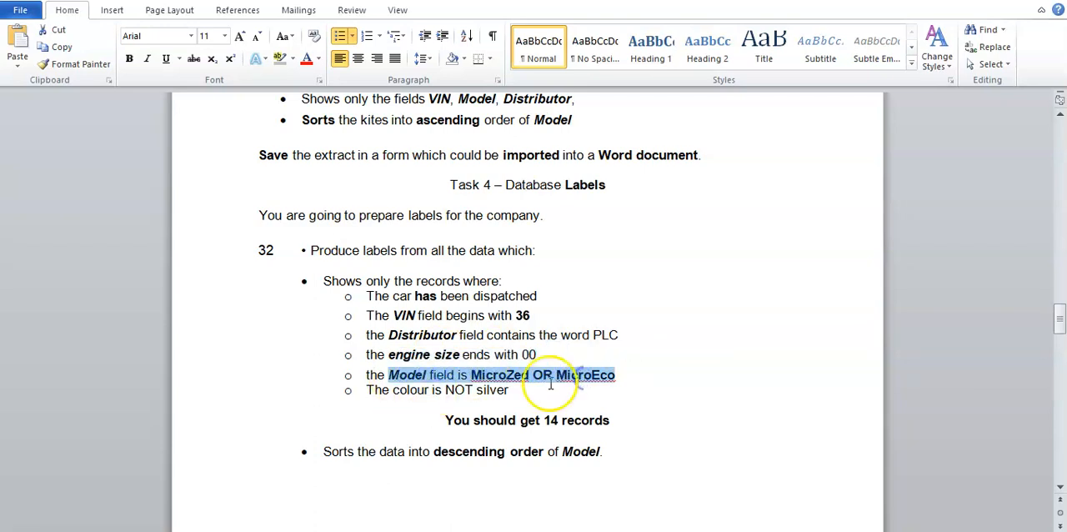
click(615, 408)
drag(392, 390, 517, 391)
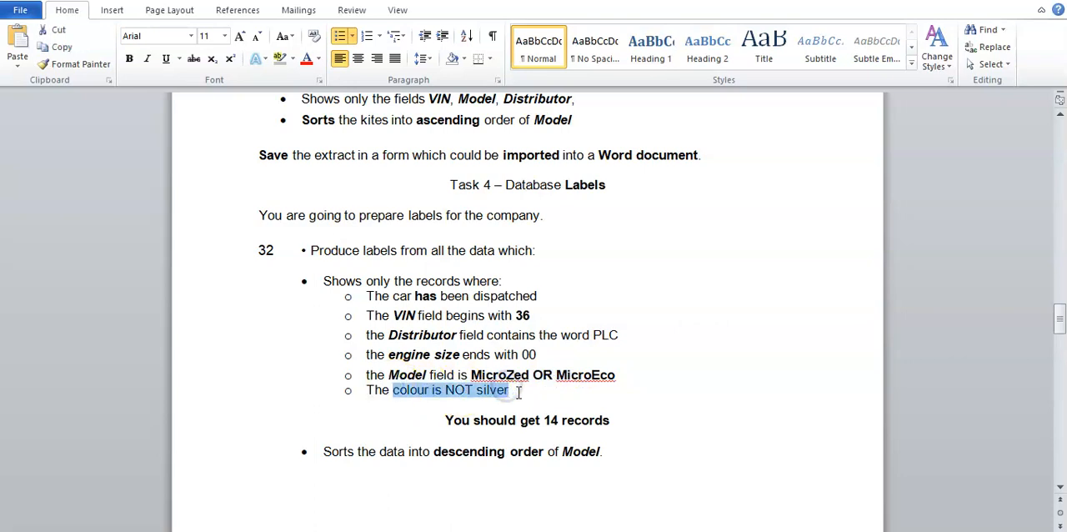
click(518, 391)
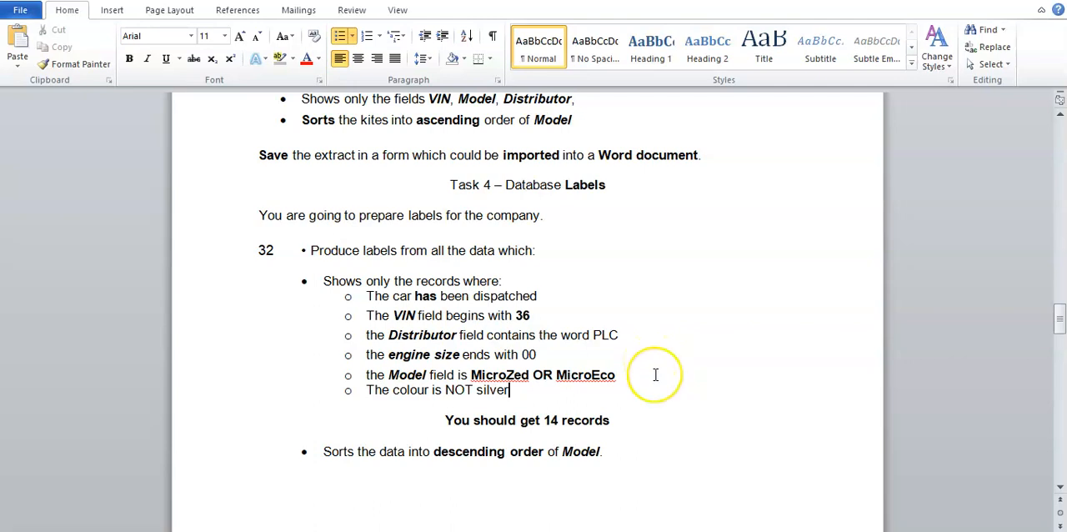
- Switch to Access, dismiss the RTF export dialog without saving the export steps, and close the Step_31 query
click(674, 531)
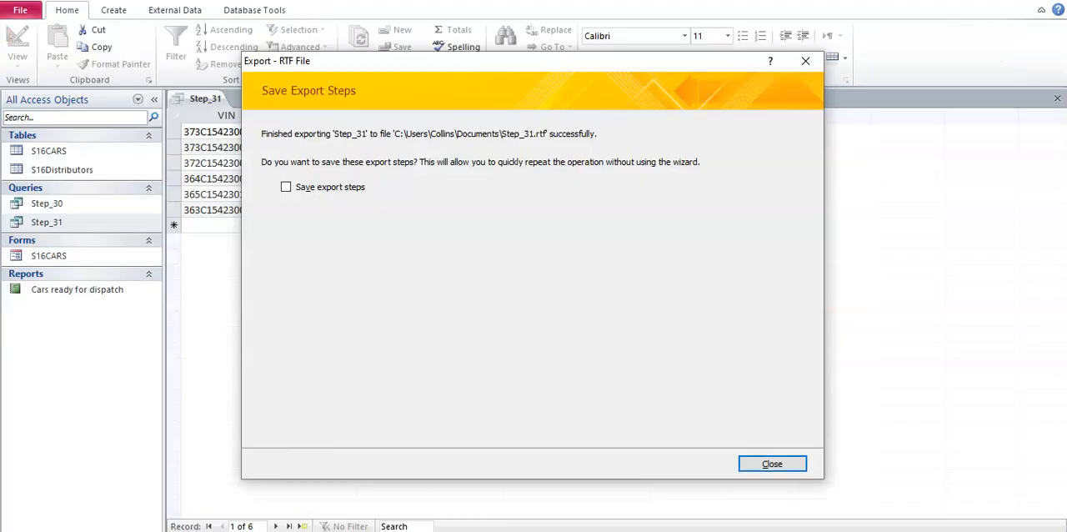
click(767, 460)
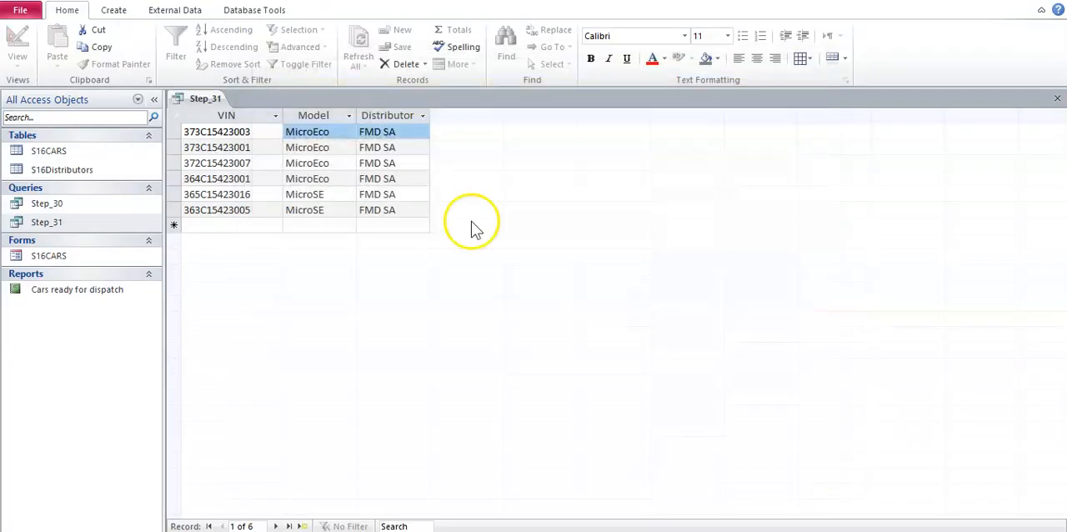
right_click(211, 100)
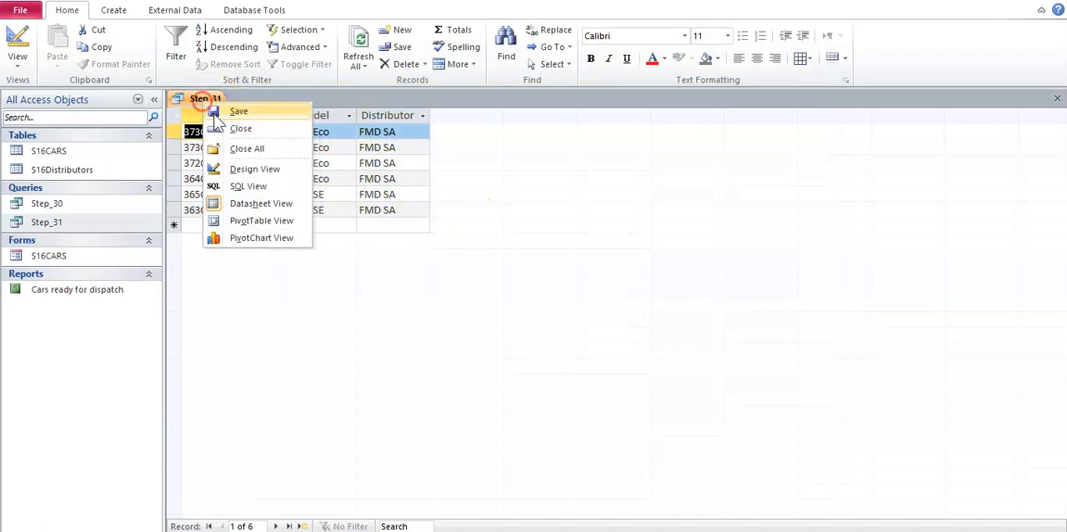
click(217, 127)
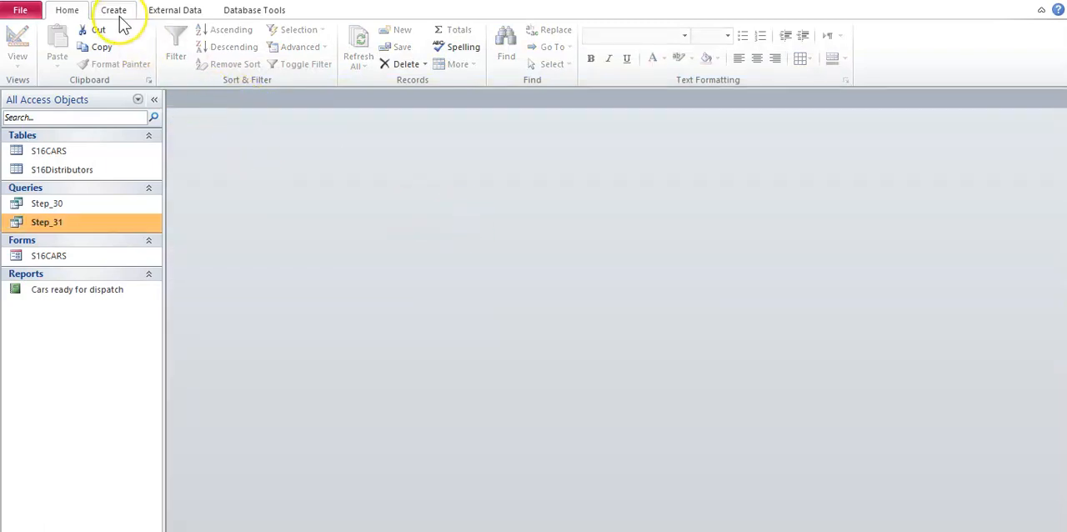
- Create a new query in Design View containing the S16CARS and S16Distributors tables
click(117, 14)
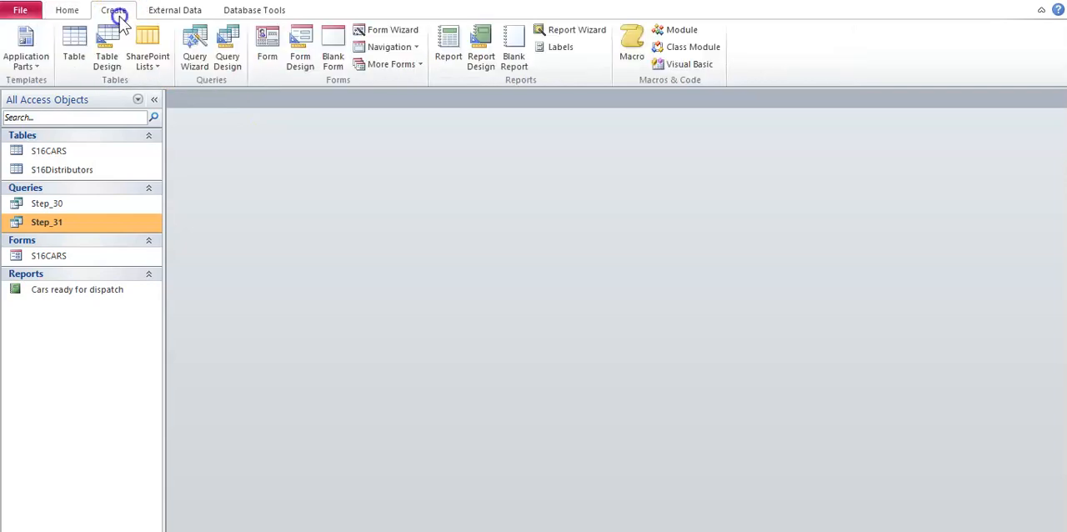
click(228, 62)
key(shift+Down)
click(586, 527)
click(623, 528)
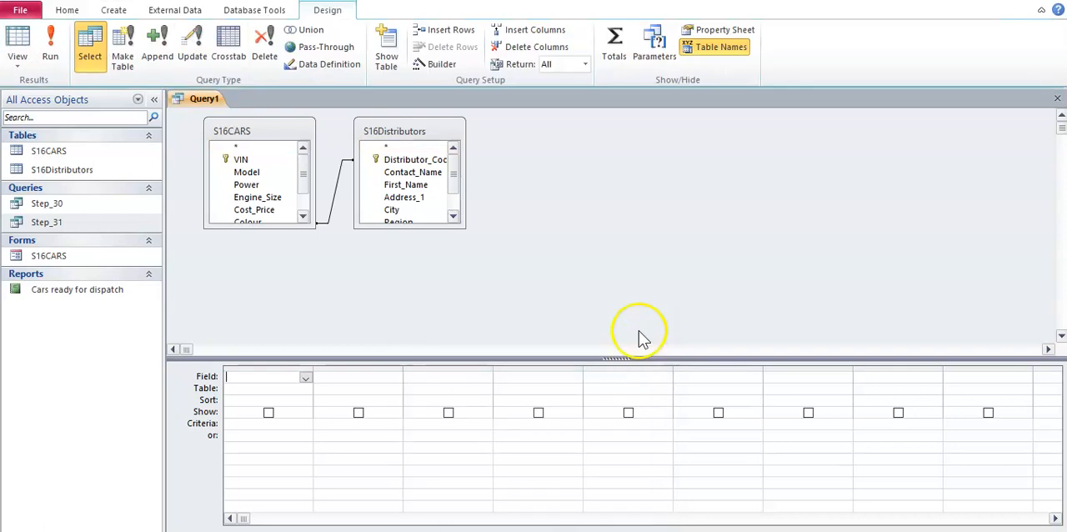
- Enlarge the S16CARS and S16Distributors field lists to show all their fields, and move S16Distributors farther from S16CARS
drag(465, 228, 511, 277)
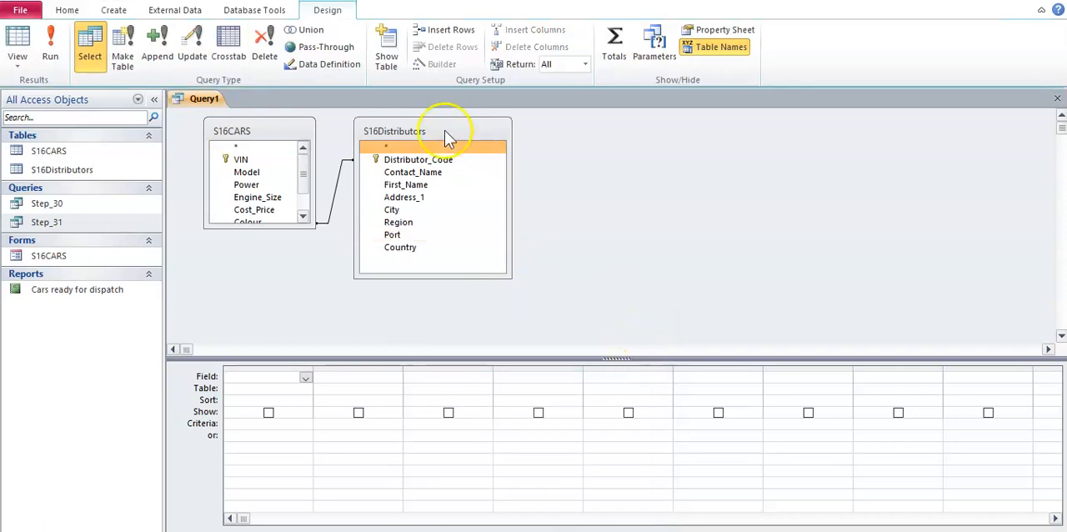
drag(444, 134, 570, 146)
drag(312, 224, 357, 292)
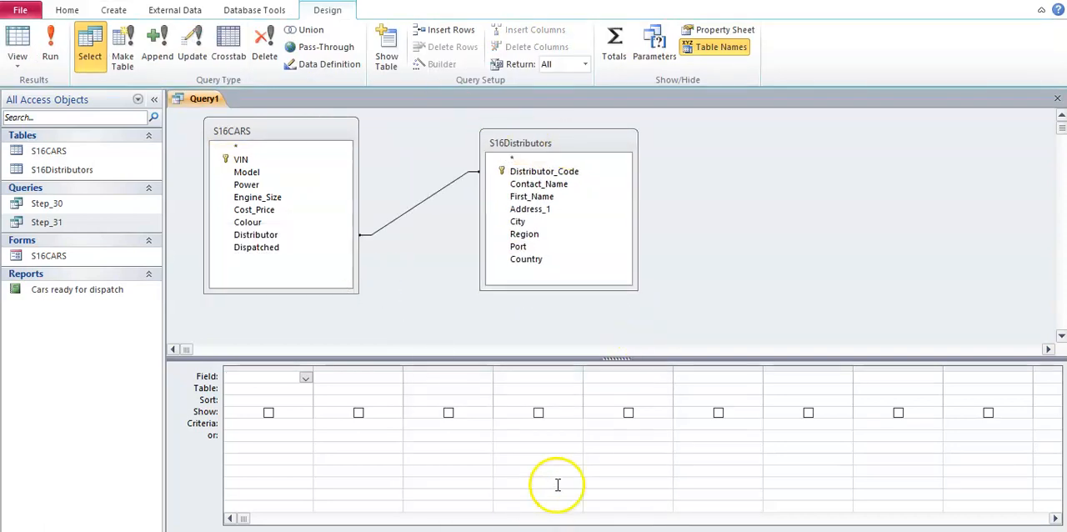
- Following the criteria in the Word document, add Dispatched, VIN, Distributor and Engine_Size from S16CARS to the query grid
click(533, 492)
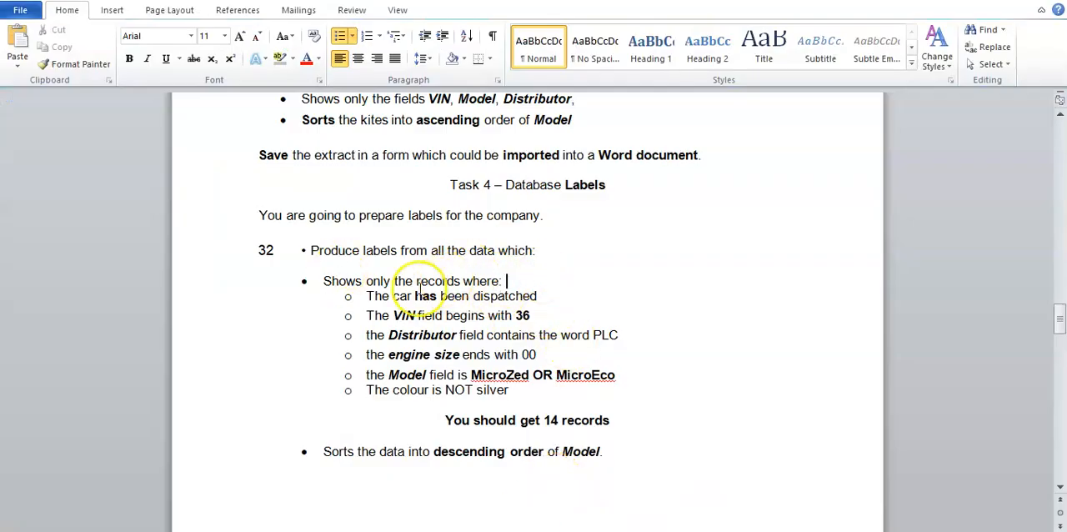
click(558, 265)
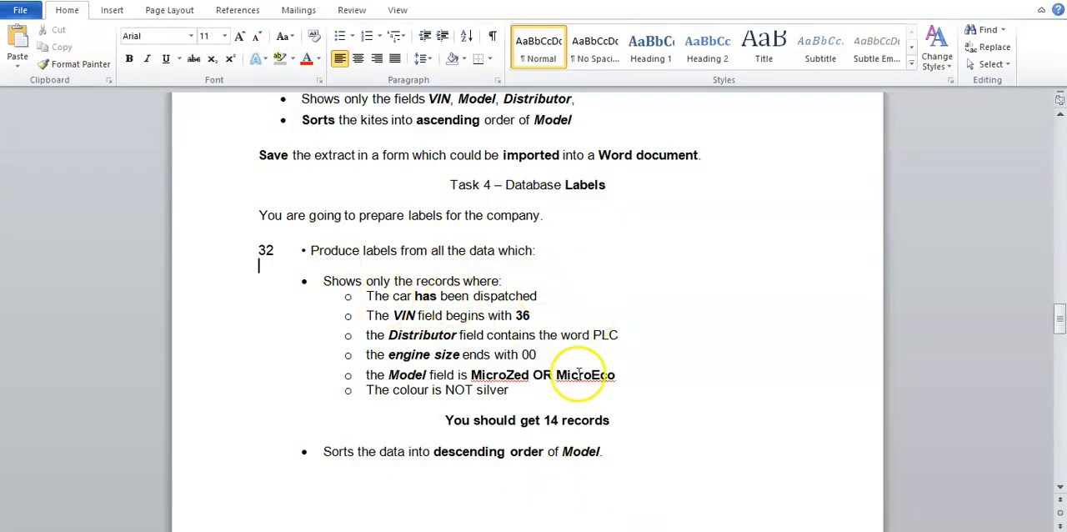
key(alt+Tab)
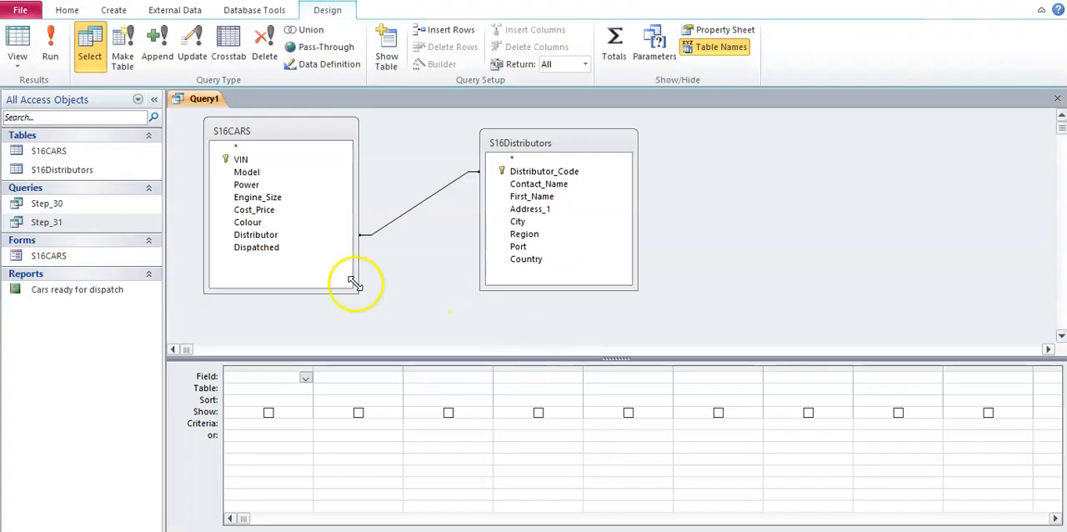
double_click(275, 249)
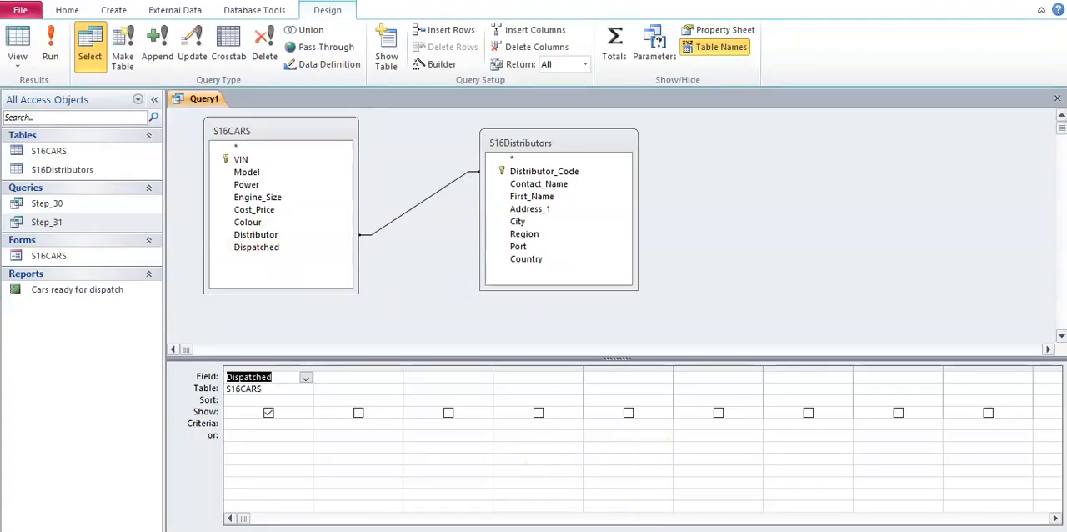
click(500, 492)
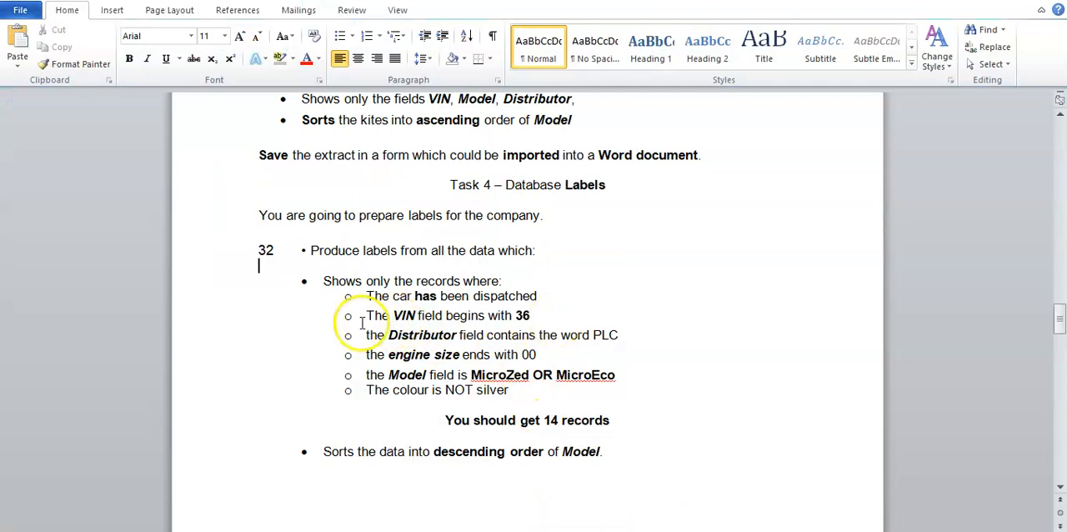
key(alt+Tab)
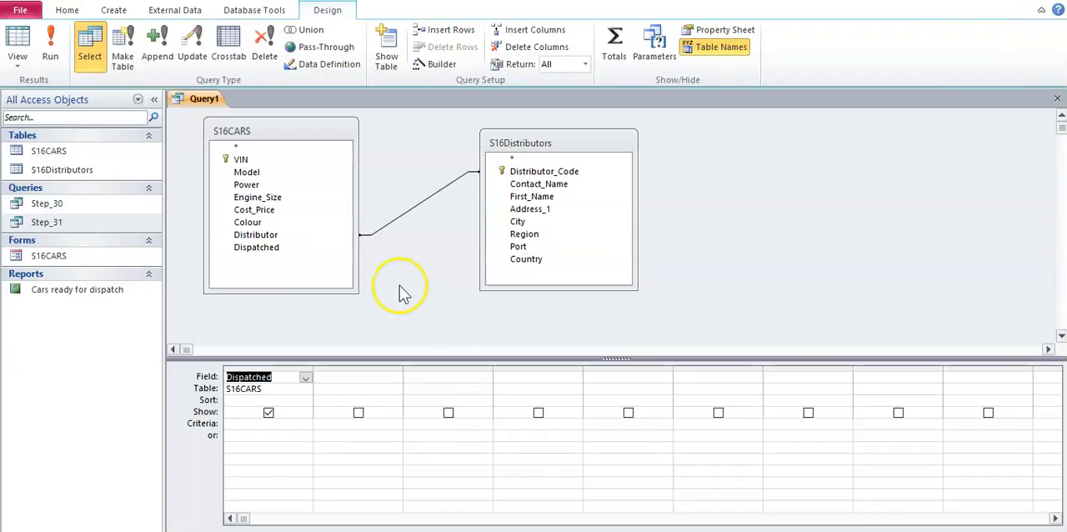
double_click(266, 159)
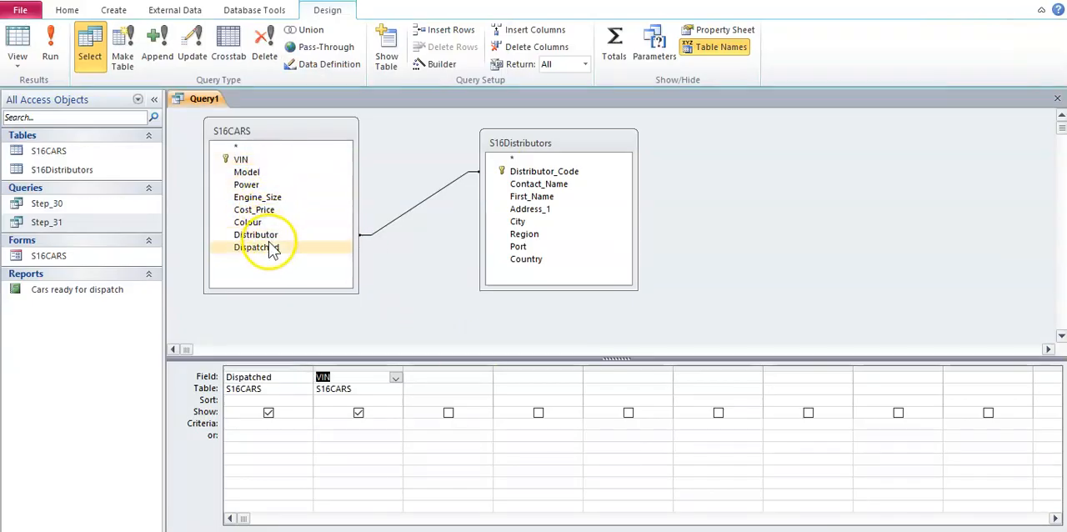
double_click(268, 235)
double_click(266, 197)
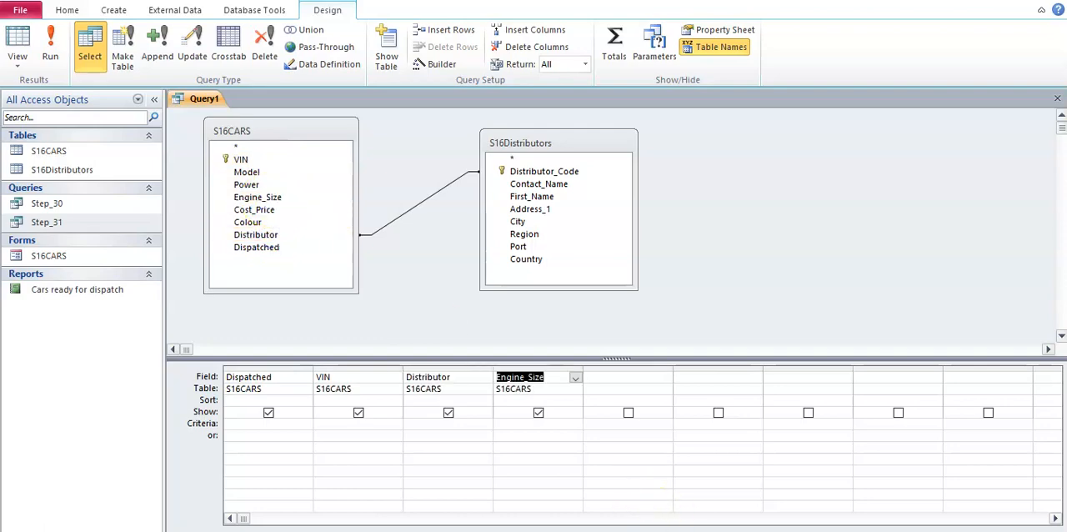
- Check the remaining criteria in the Word document and add the Model and Colour fields from S16CARS to the query
key(alt+Tab)
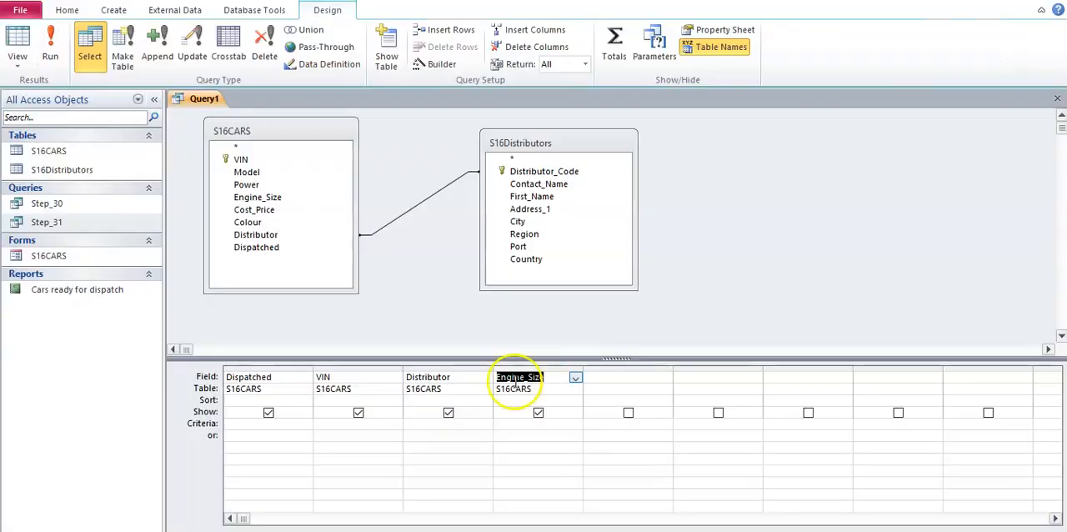
key(alt+Tab)
double_click(271, 172)
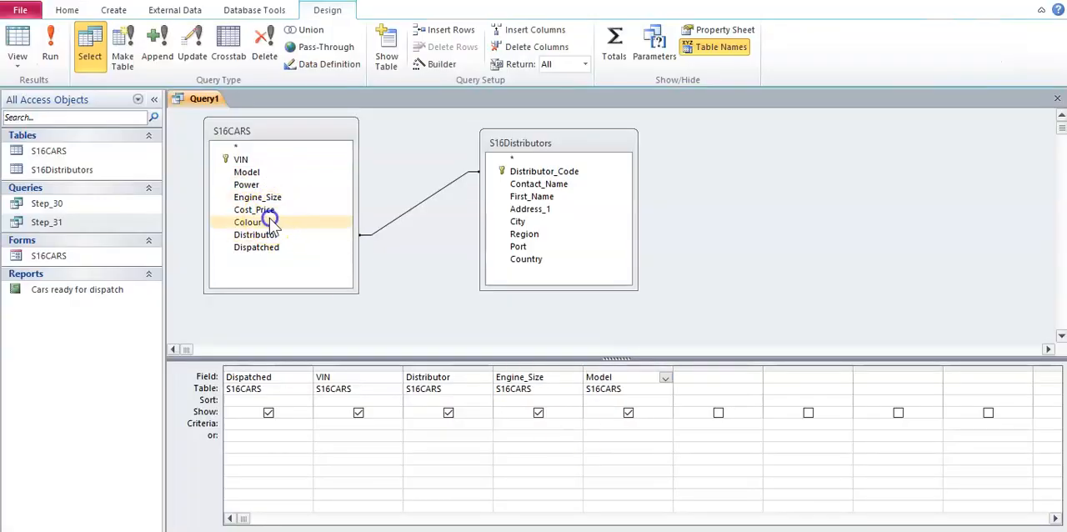
double_click(267, 221)
- Check the dispatched criterion in Word and examine how Dispatched values are stored in the query's Datasheet View, returning to Design View
click(239, 422)
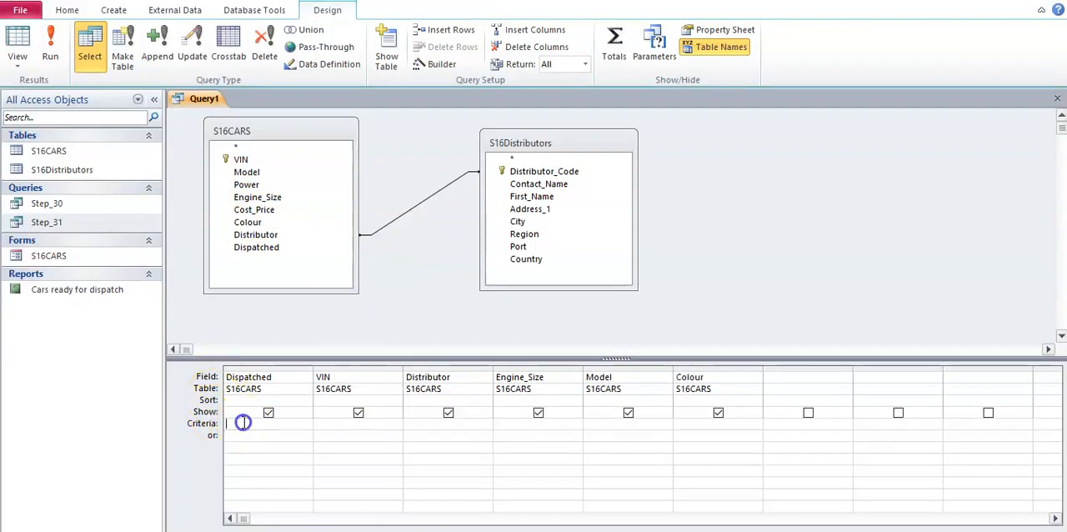
click(510, 500)
drag(392, 297, 523, 307)
click(529, 309)
click(457, 472)
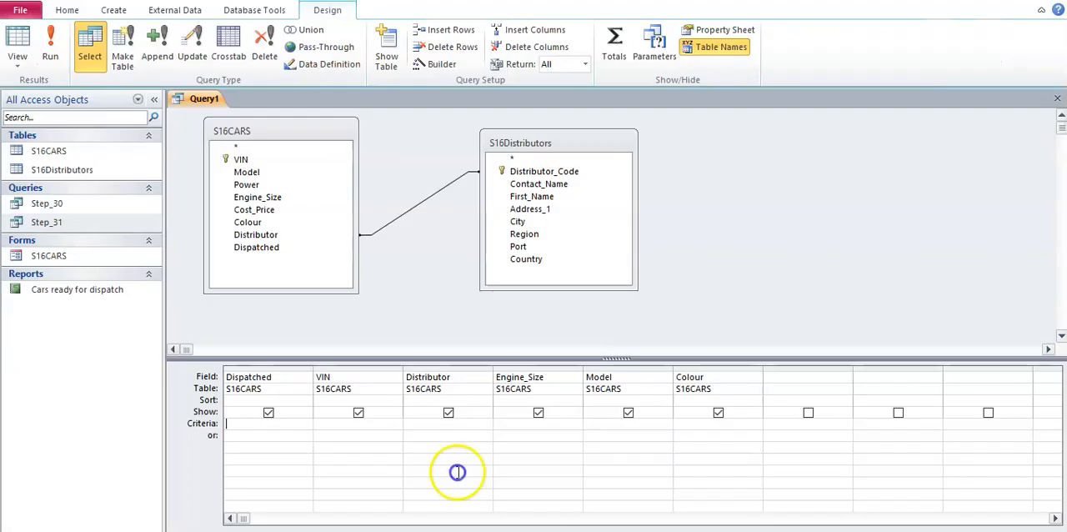
click(18, 60)
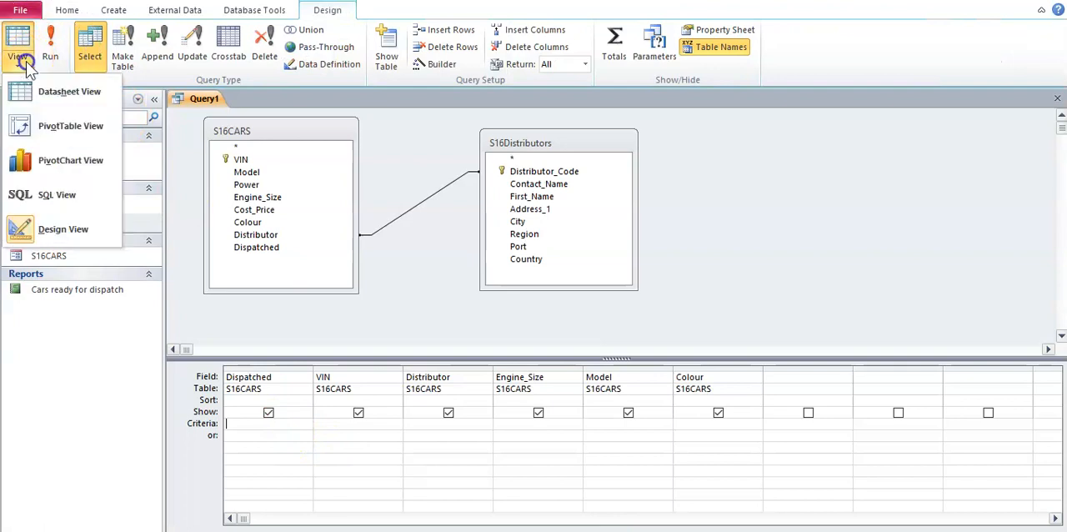
click(52, 93)
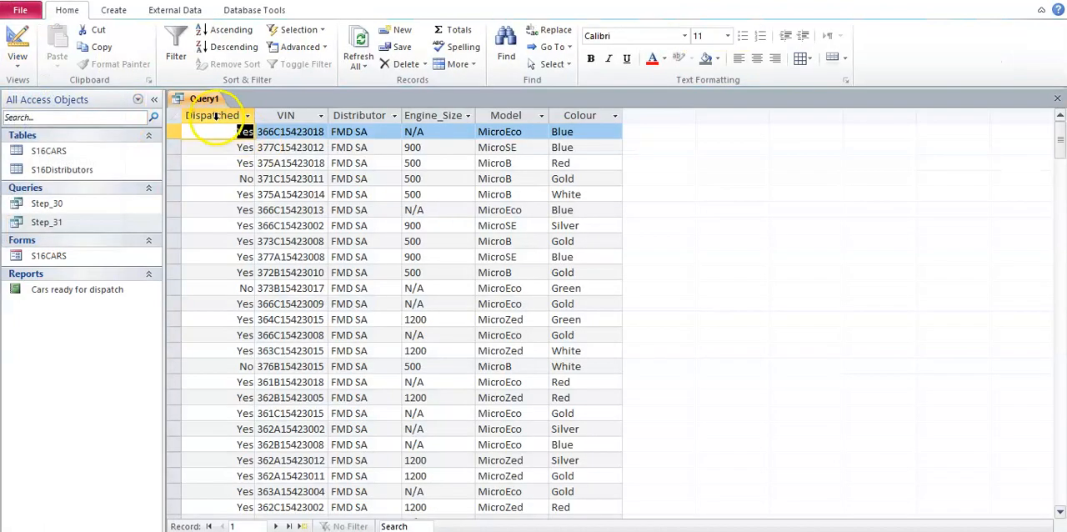
click(215, 117)
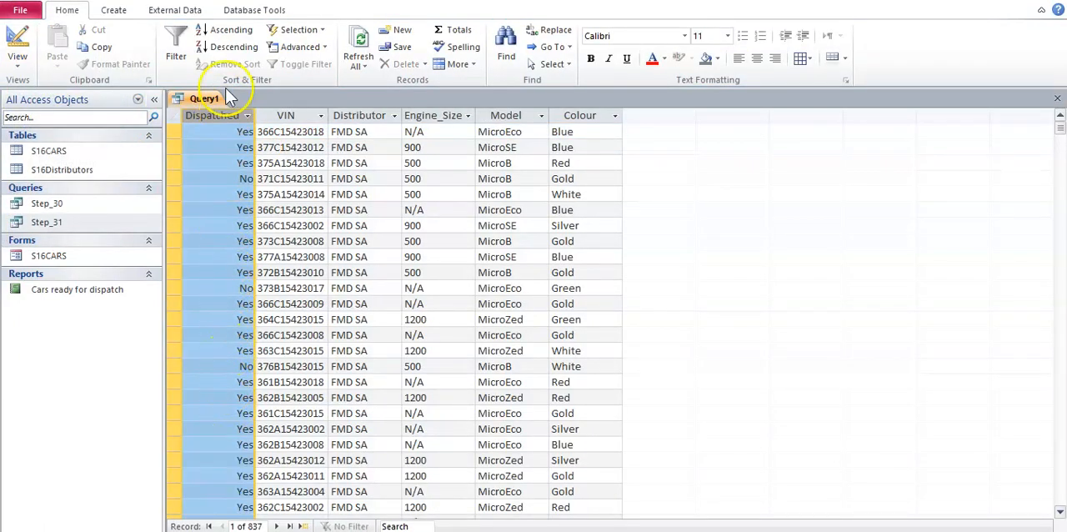
click(20, 60)
click(52, 226)
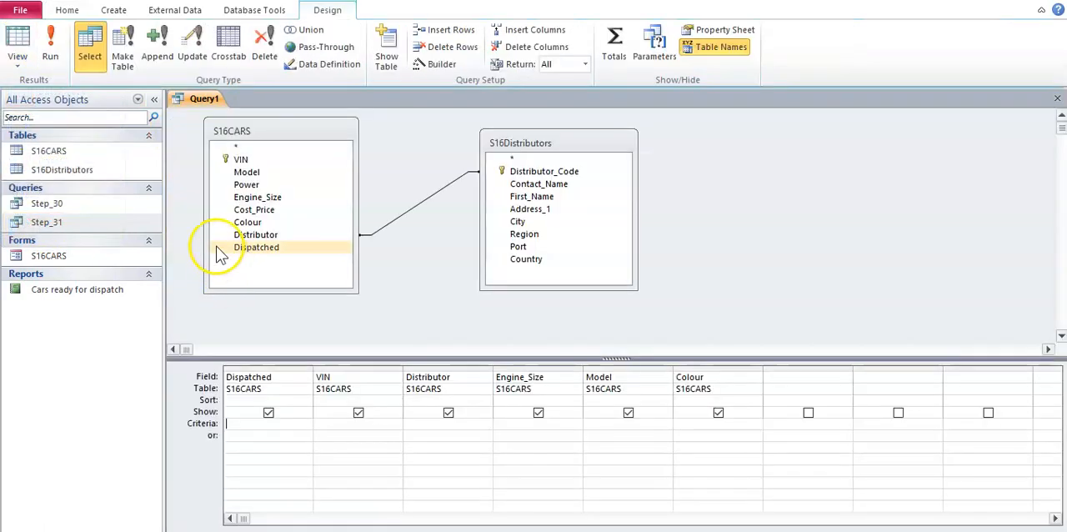
- Set the Dispatched criterion to Yes, check the filtered records in Datasheet View, and return to Design View
text(Yes)
click(18, 60)
click(62, 98)
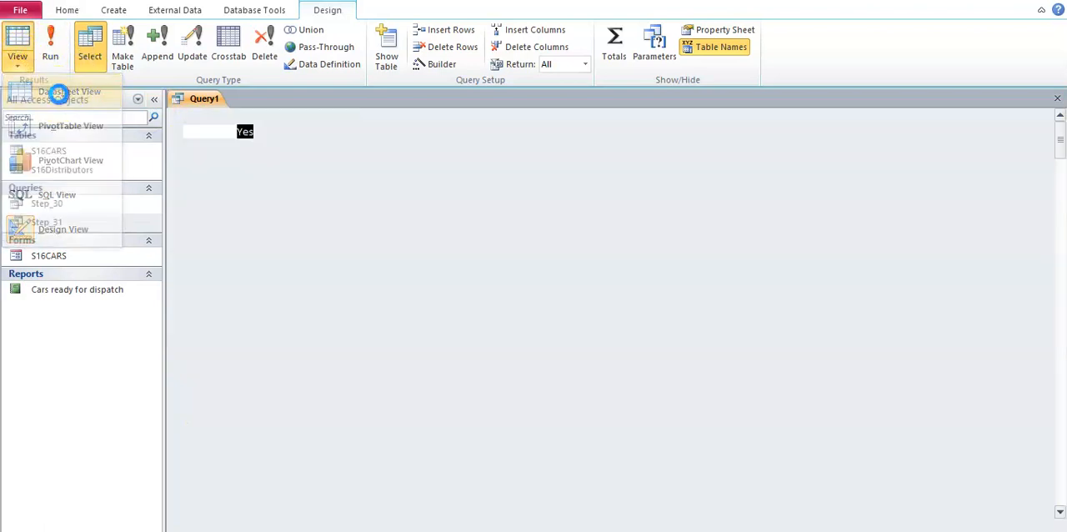
scroll(217, 242, down, 20)
scroll(227, 255, up, 20)
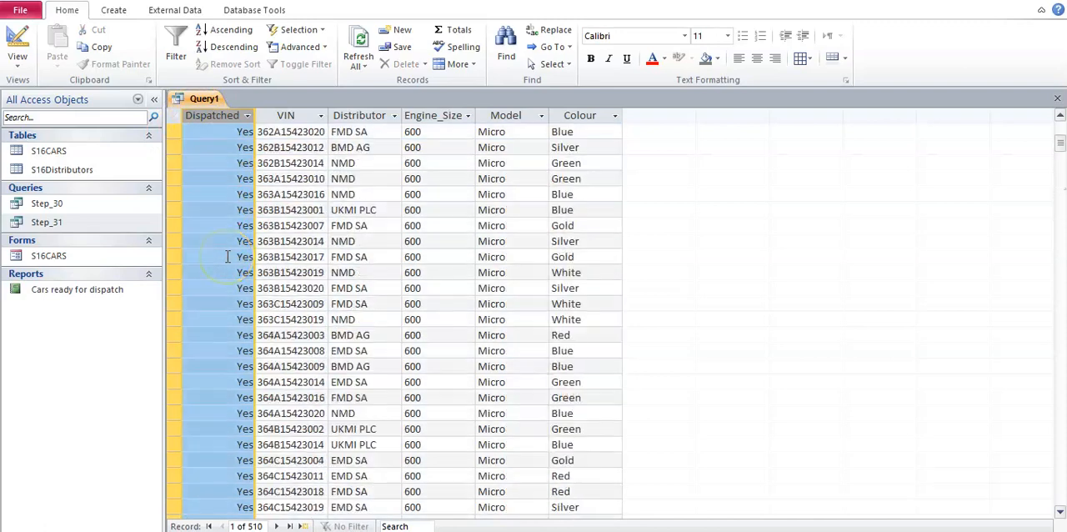
click(18, 56)
click(51, 228)
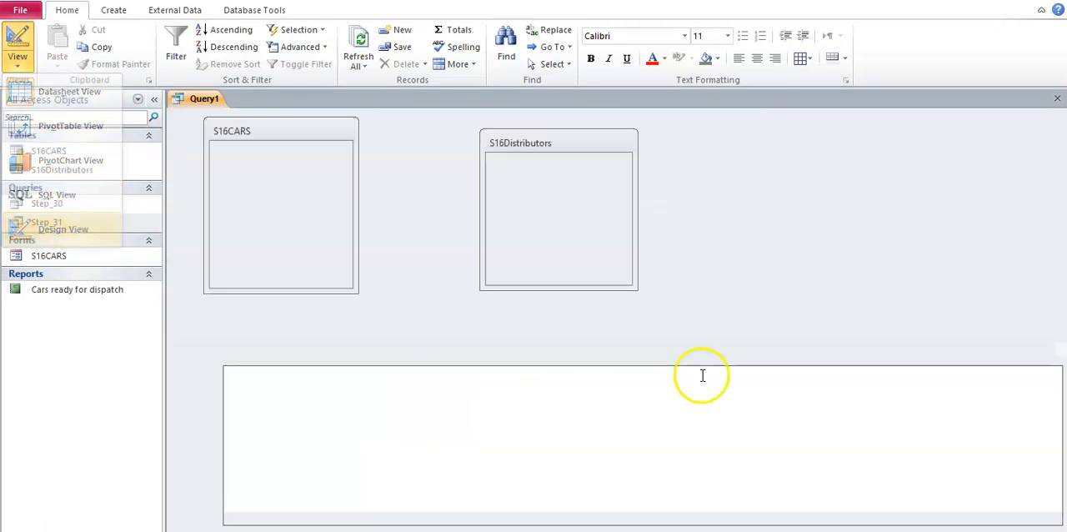
- Check the VIN requirement in the Word document and set the query's VIN criterion to Like "36*"
click(500, 510)
drag(393, 315, 519, 328)
click(520, 330)
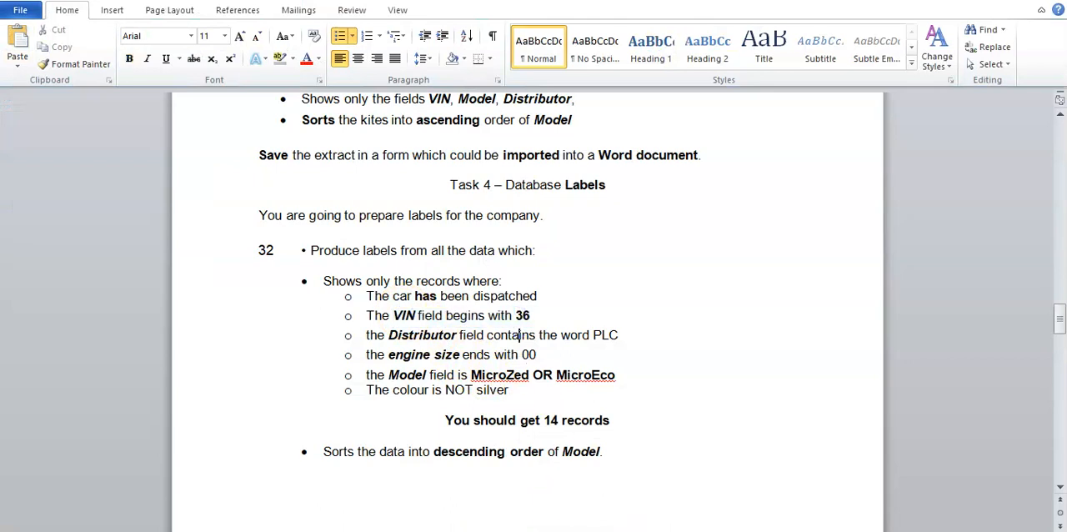
click(621, 525)
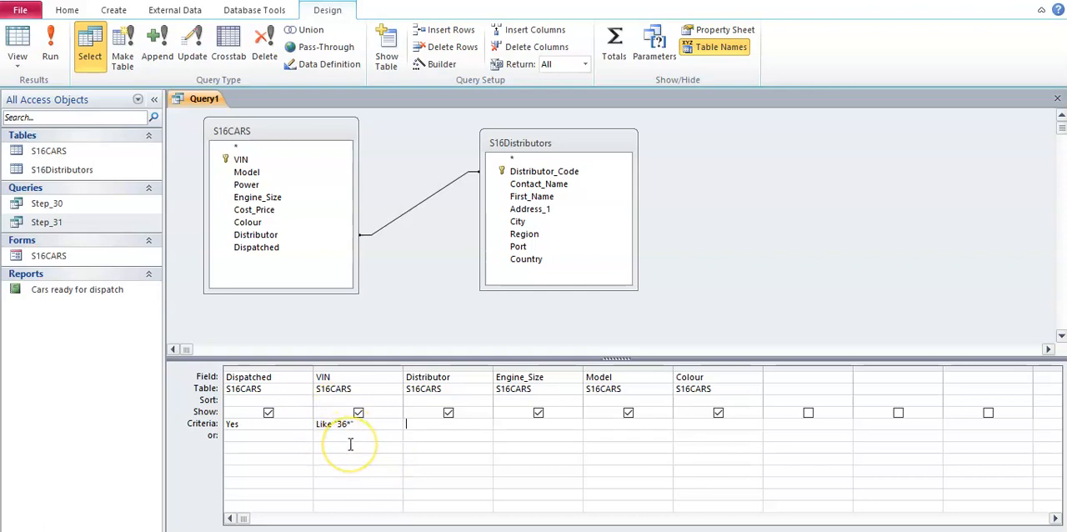
- Examine the filtered VIN values in the query's Datasheet View and return to Design View
click(23, 70)
click(42, 91)
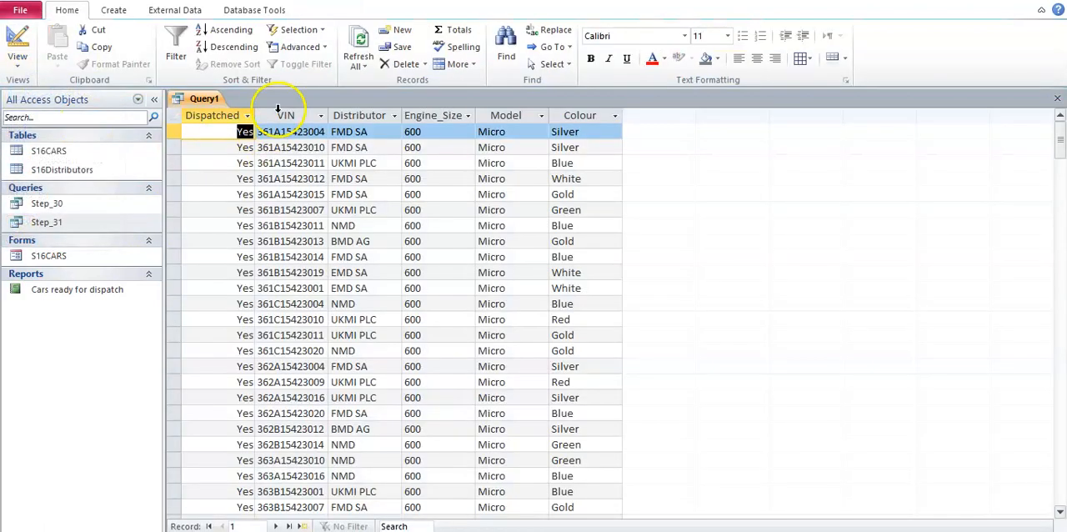
click(278, 108)
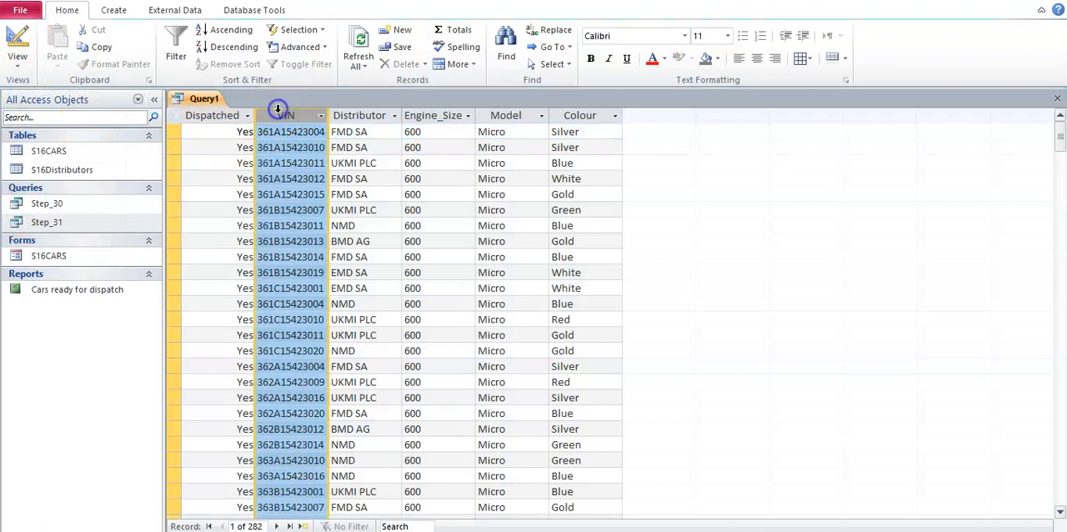
scroll(274, 321, down, 20)
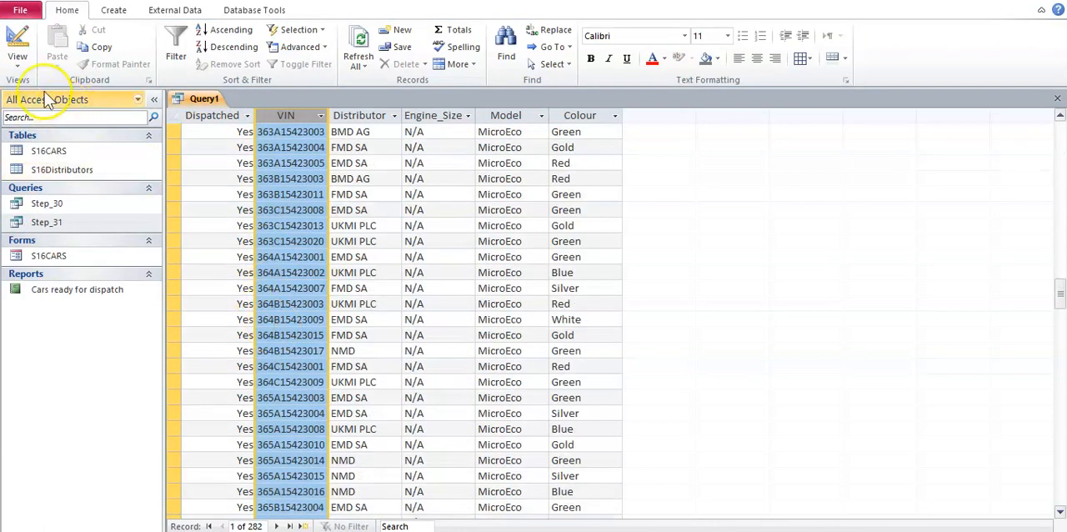
click(17, 58)
click(67, 226)
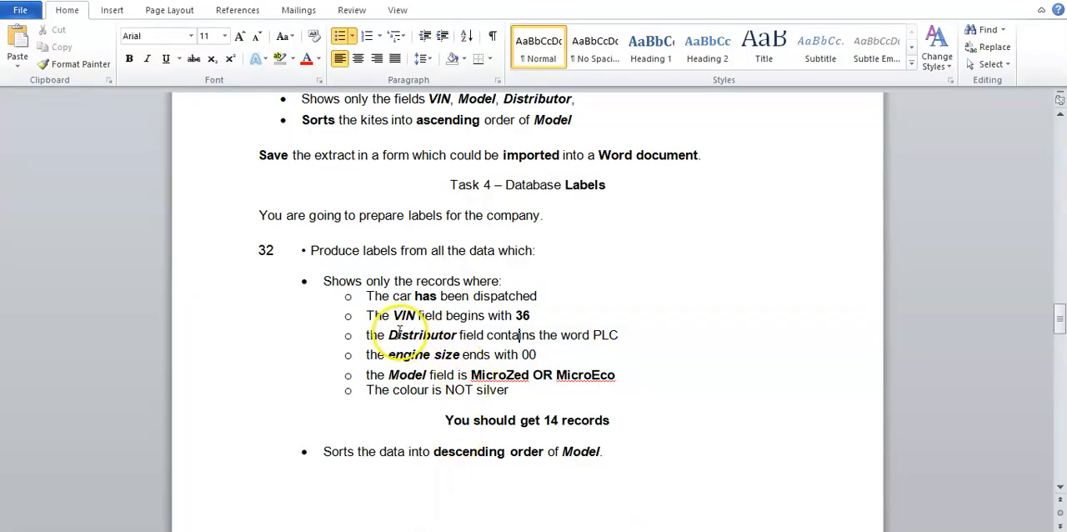
- Check the Distributor requirement in the Word document and set the query's Distributor criterion to *PLC*
drag(399, 333, 597, 334)
click(601, 342)
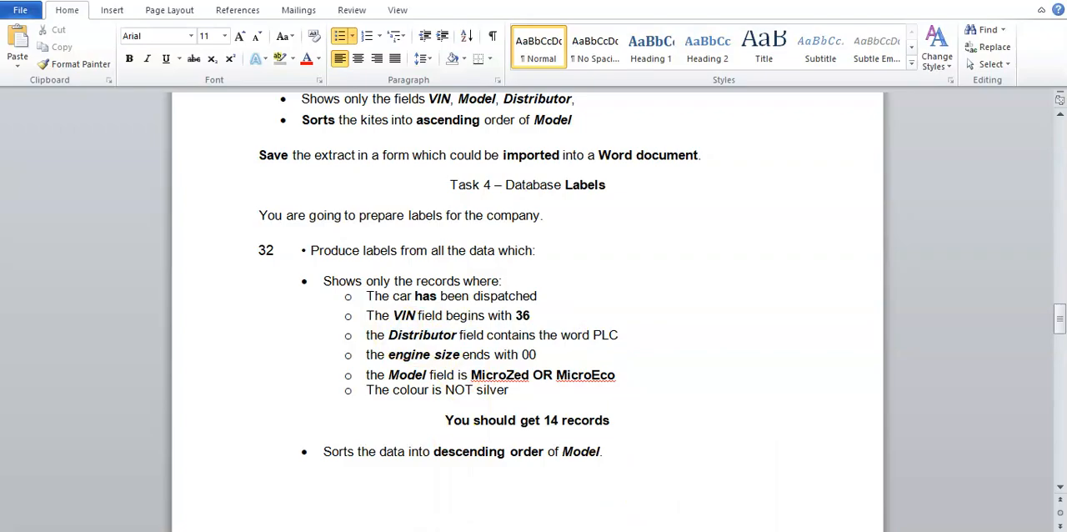
click(630, 531)
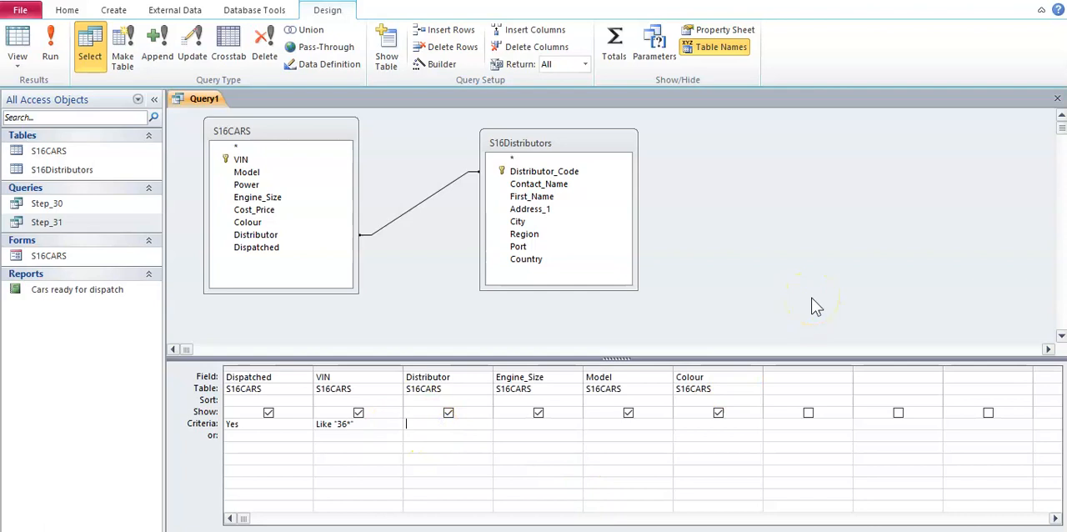
text(*PLC*)
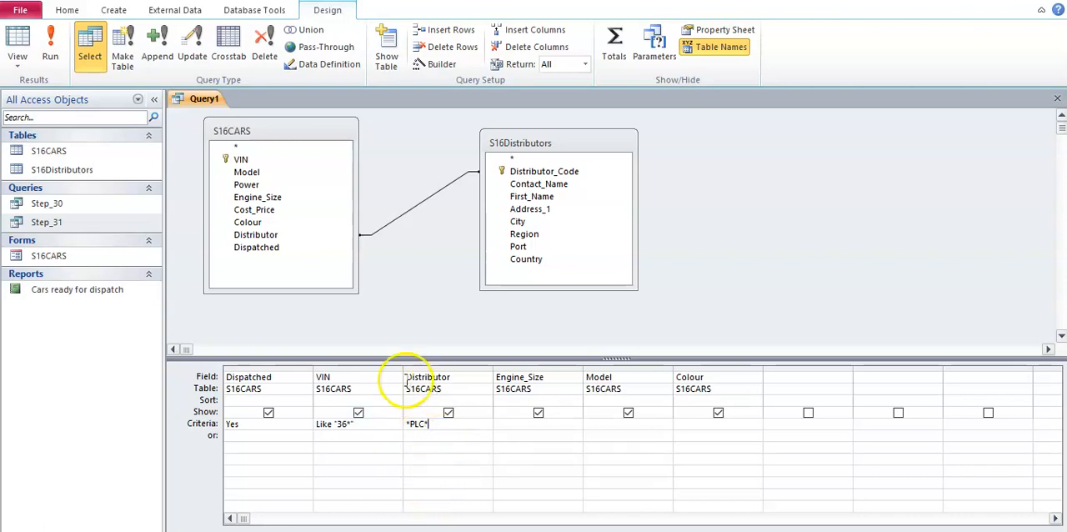
click(426, 452)
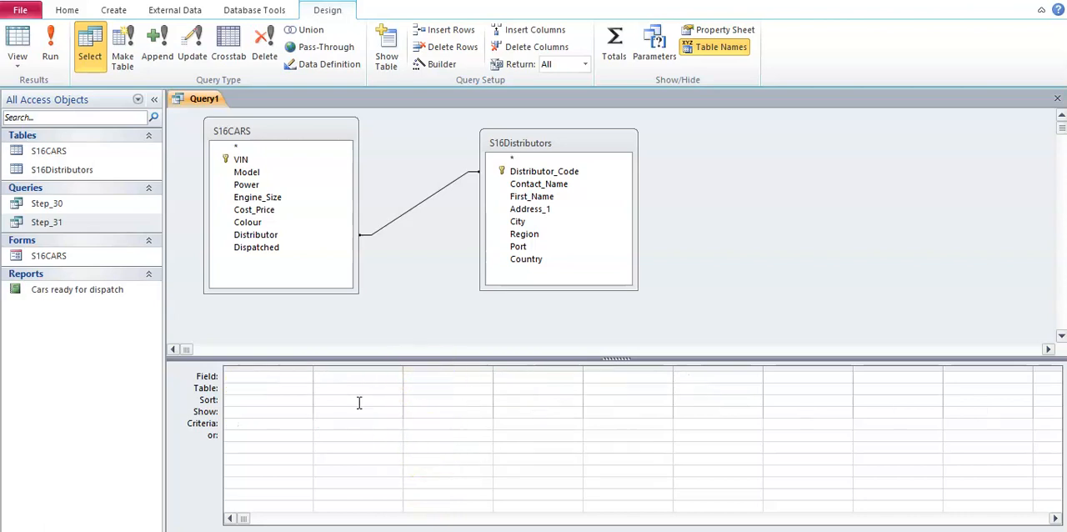
- Examine the filtered Distributor values in the query's Datasheet View and return to Design View
click(18, 63)
click(50, 47)
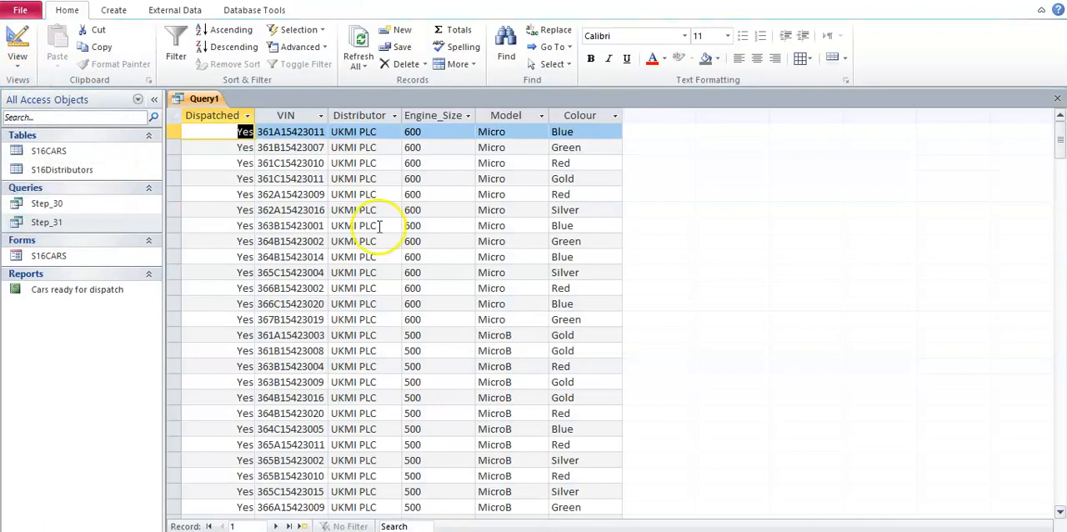
click(365, 119)
scroll(366, 179, down, 8)
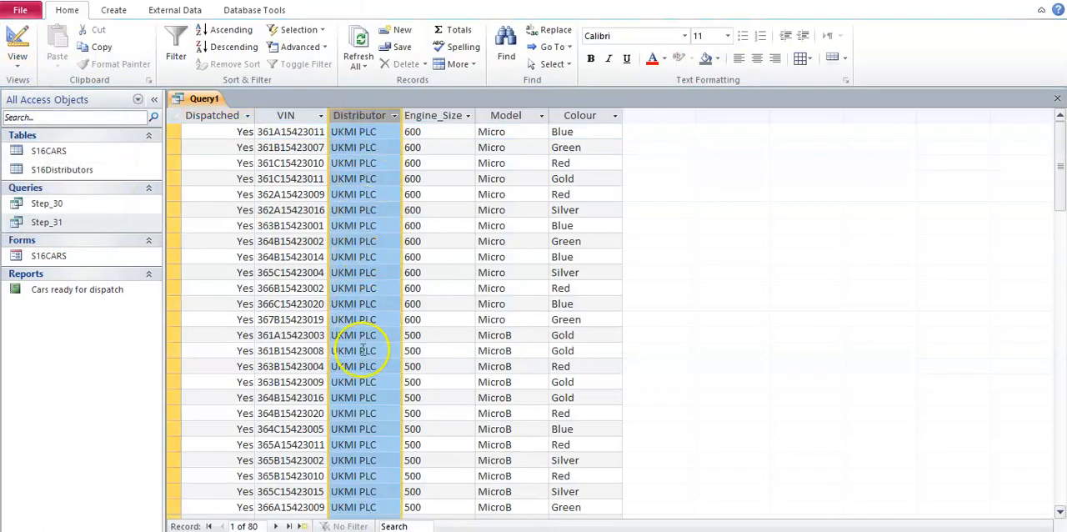
scroll(369, 405, down, 13)
scroll(375, 419, up, 20)
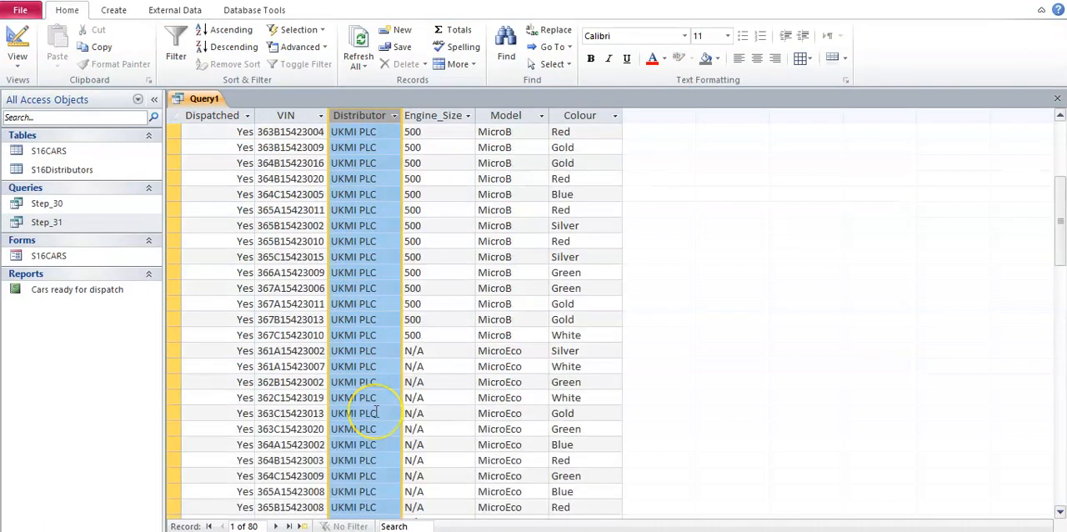
click(18, 65)
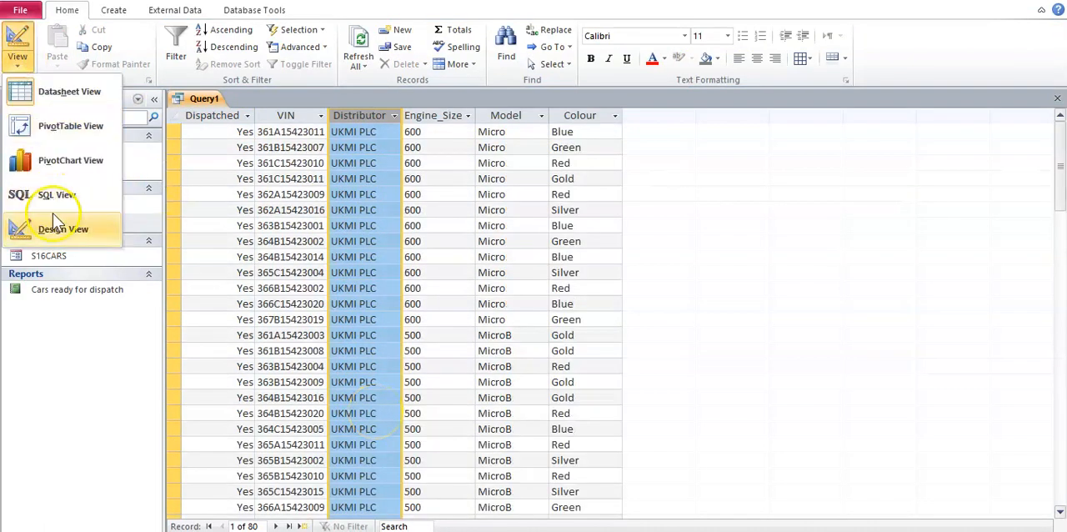
click(51, 224)
- Check the engine size requirement in the Word document and set the query's Engine_Size criterion to *00
click(476, 518)
click(526, 378)
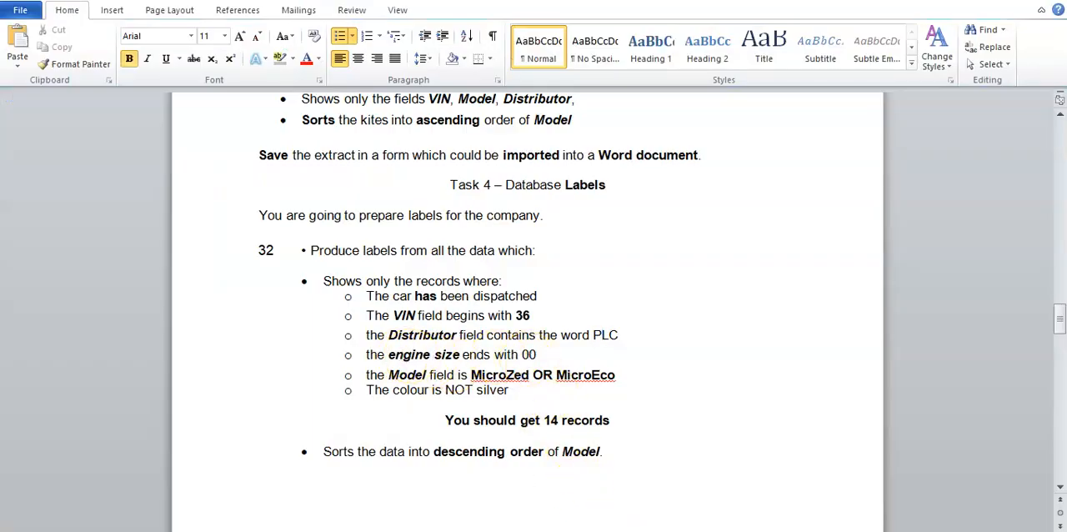
key(alt+Tab)
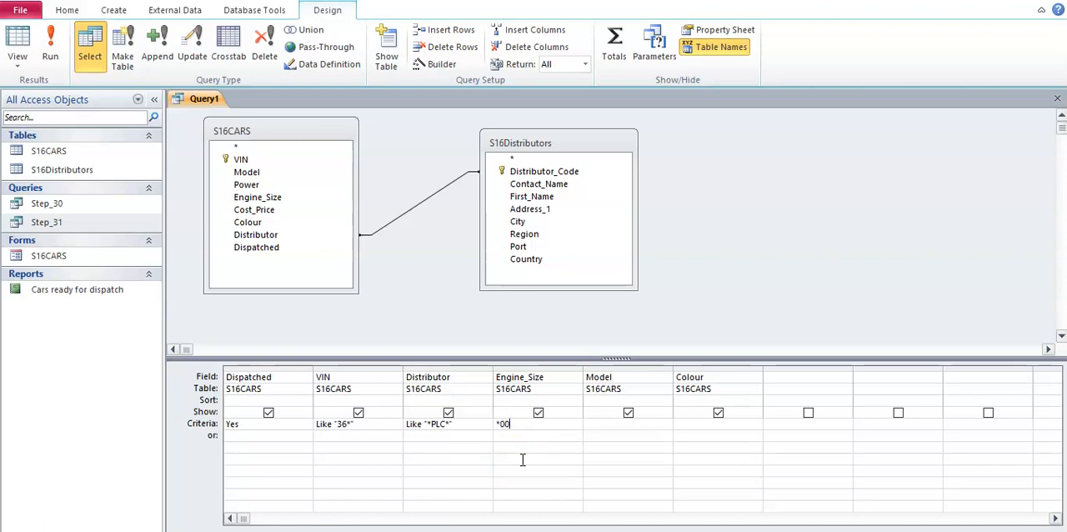
- Examine the filtered Engine_Size values in the query's Datasheet View and return to Design View
click(18, 62)
click(42, 42)
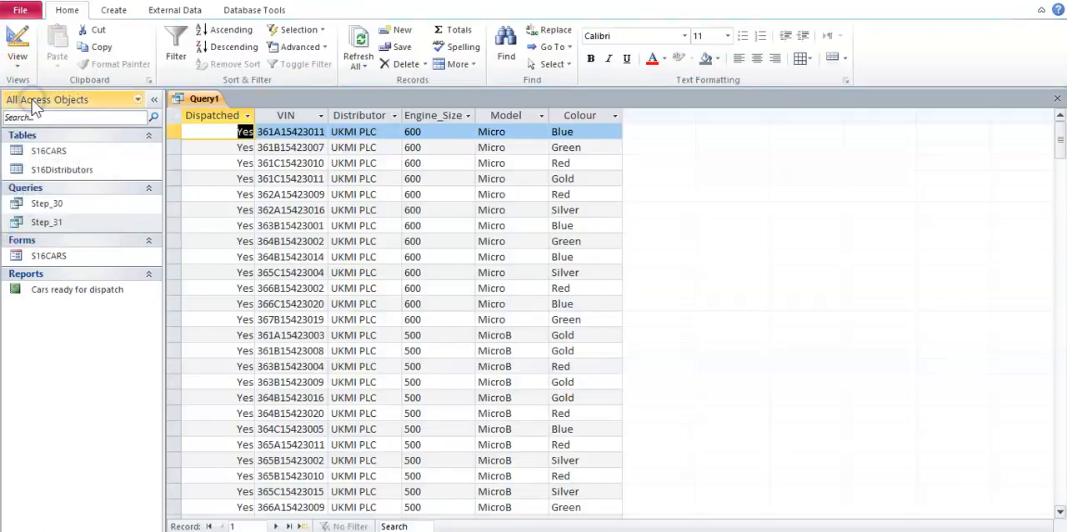
click(433, 115)
scroll(433, 350, down, 5)
scroll(434, 350, down, 13)
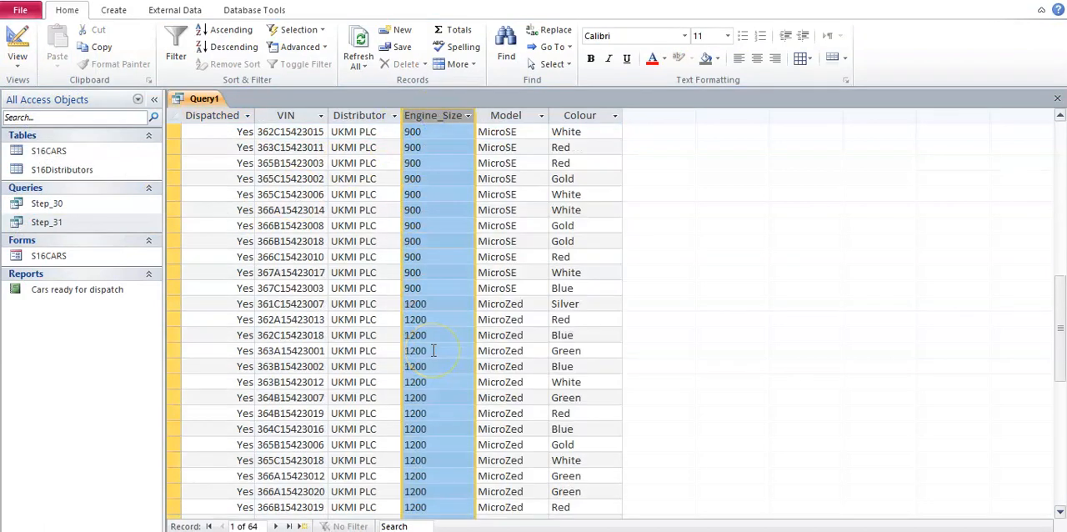
scroll(433, 357, up, 6)
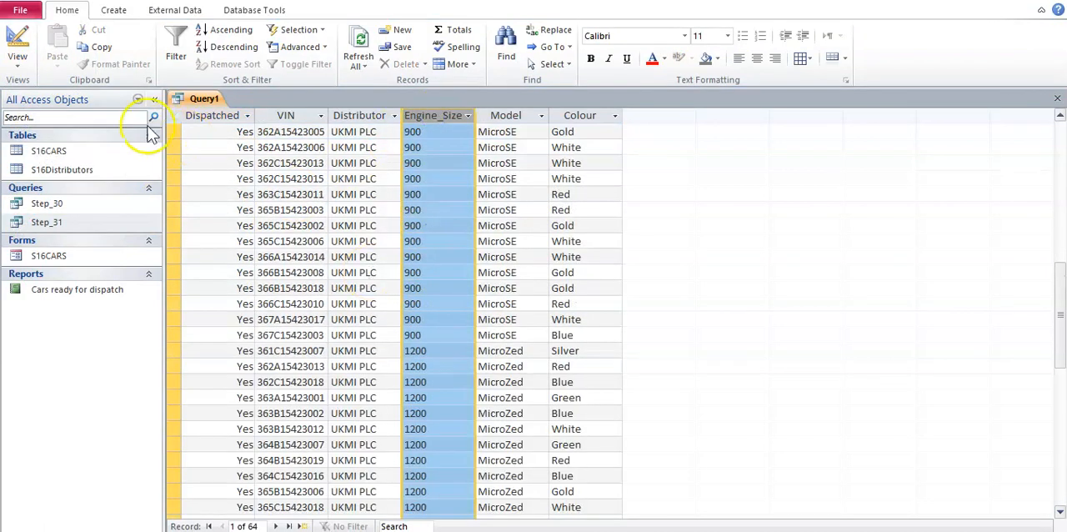
click(18, 60)
click(62, 229)
- Check the Model requirement in the Word document and set the query's Model criterion to MicroZed or MicroEco
click(507, 491)
drag(388, 374, 584, 375)
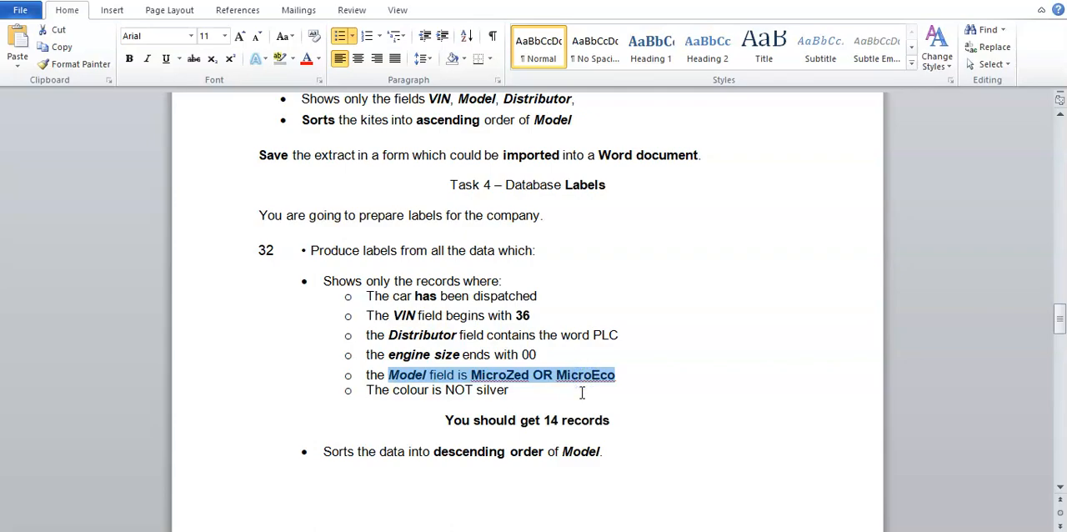
click(592, 400)
click(583, 530)
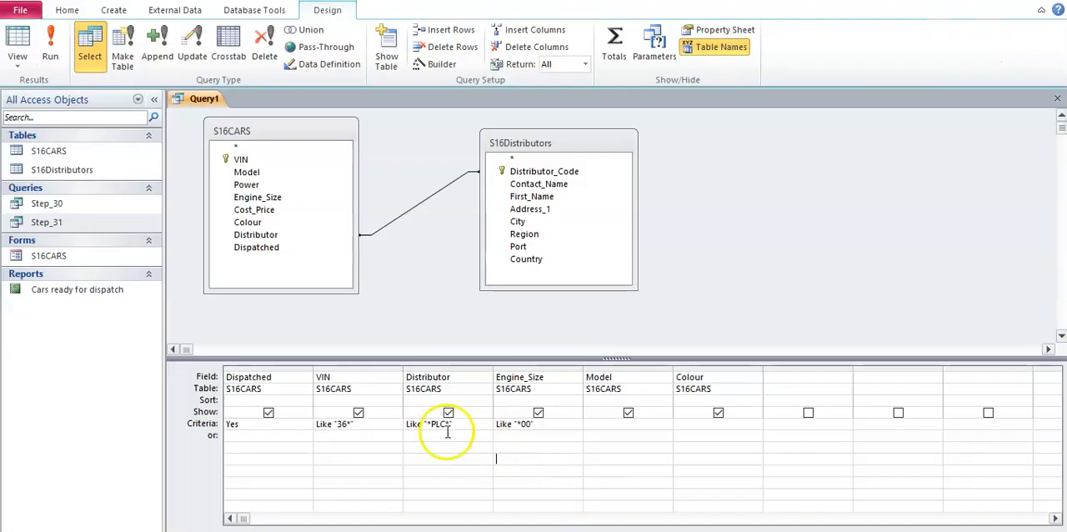
click(610, 423)
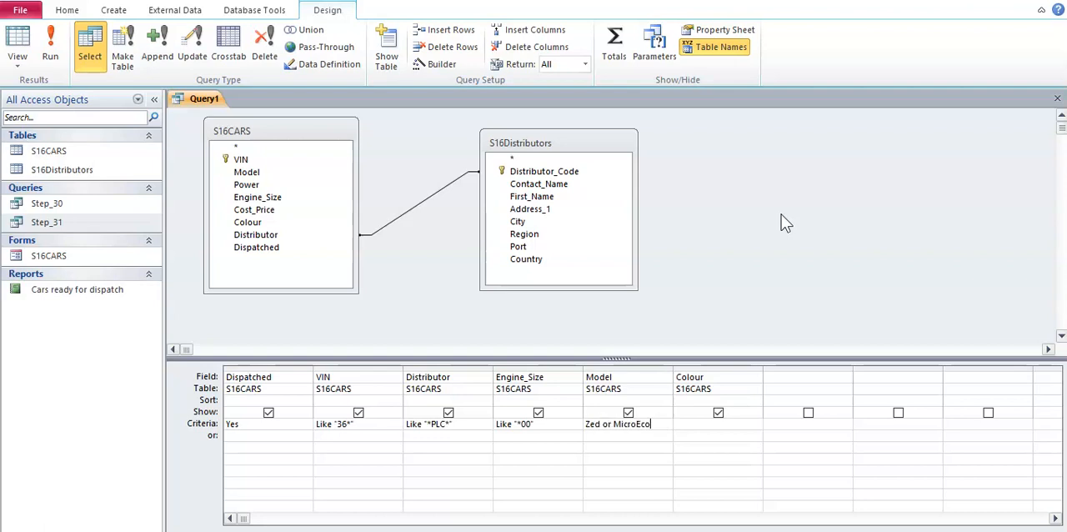
click(704, 507)
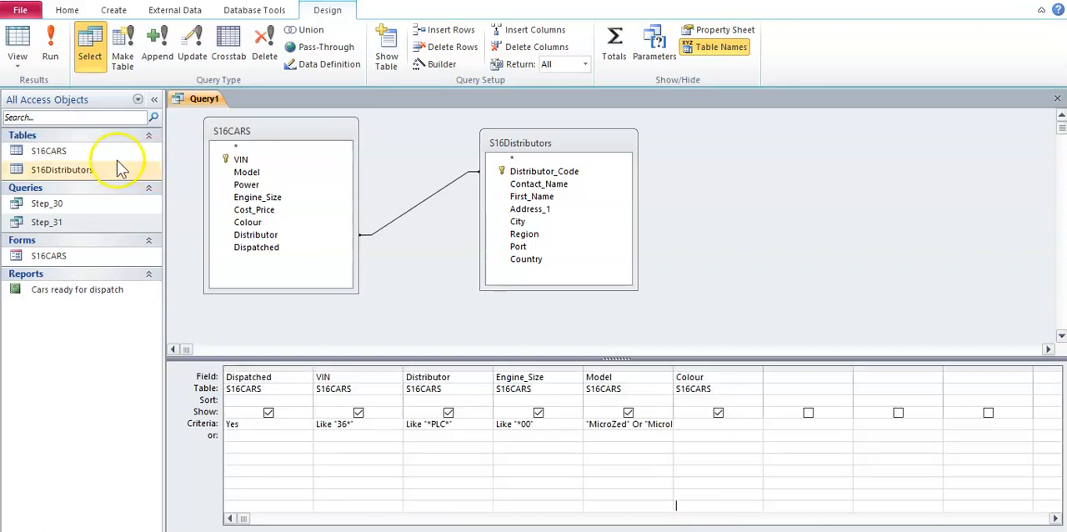
- Examine the filtered Model values in the query's Datasheet View and return to Design View
click(18, 66)
click(30, 97)
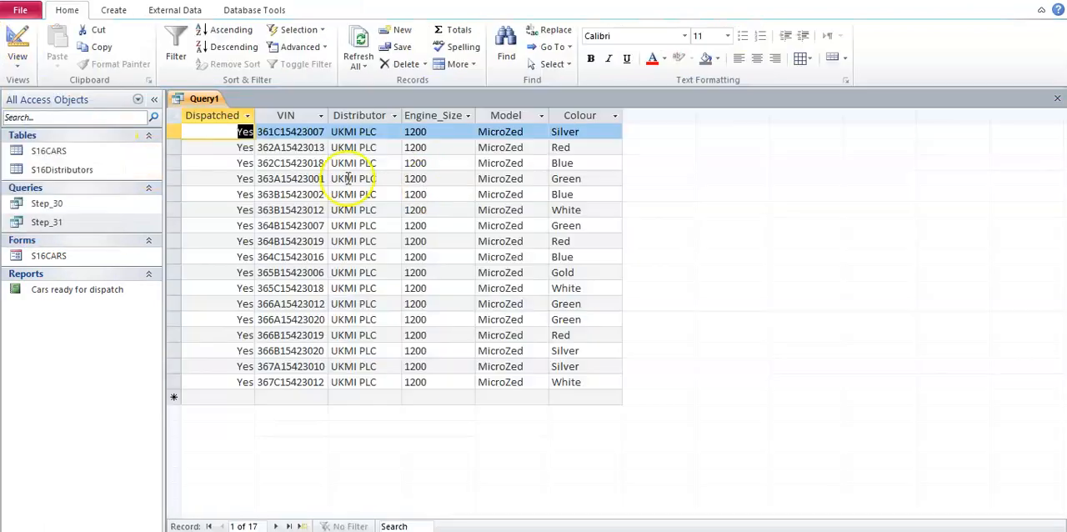
click(493, 116)
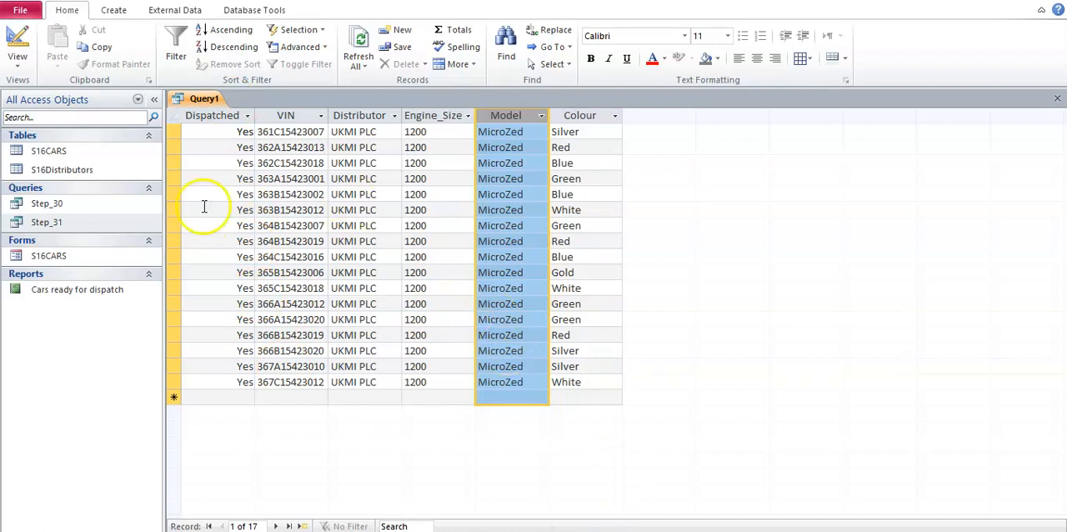
click(17, 59)
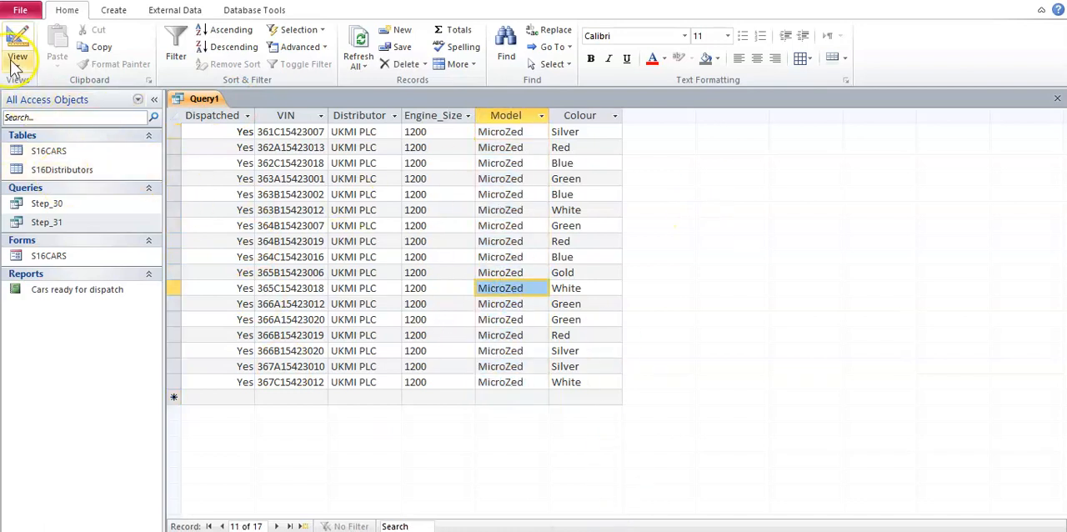
click(58, 229)
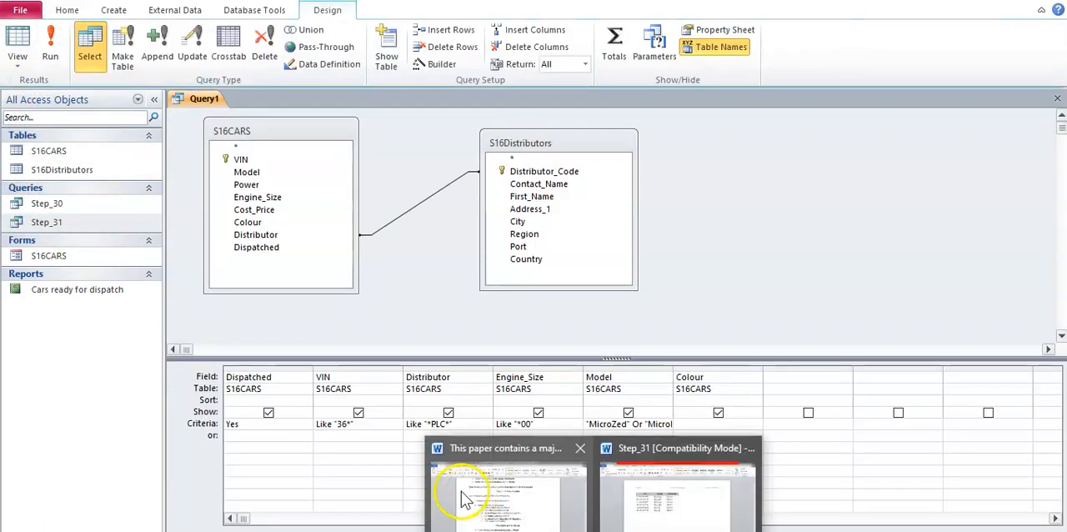
- Check the colour requirement in the Word document and set the query's Colour criterion to Not "Silver"
click(464, 489)
drag(393, 392, 572, 412)
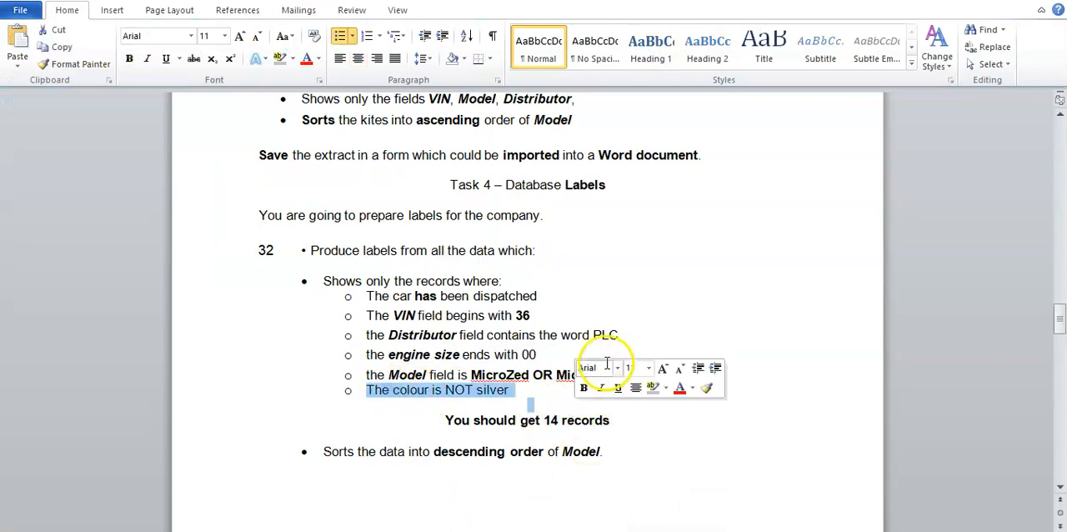
click(611, 332)
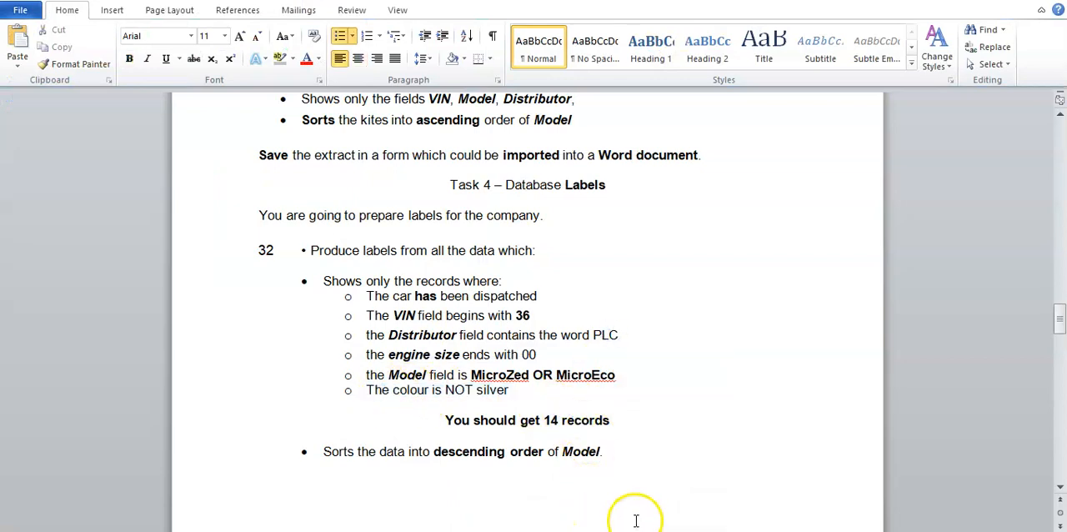
key(alt+Tab)
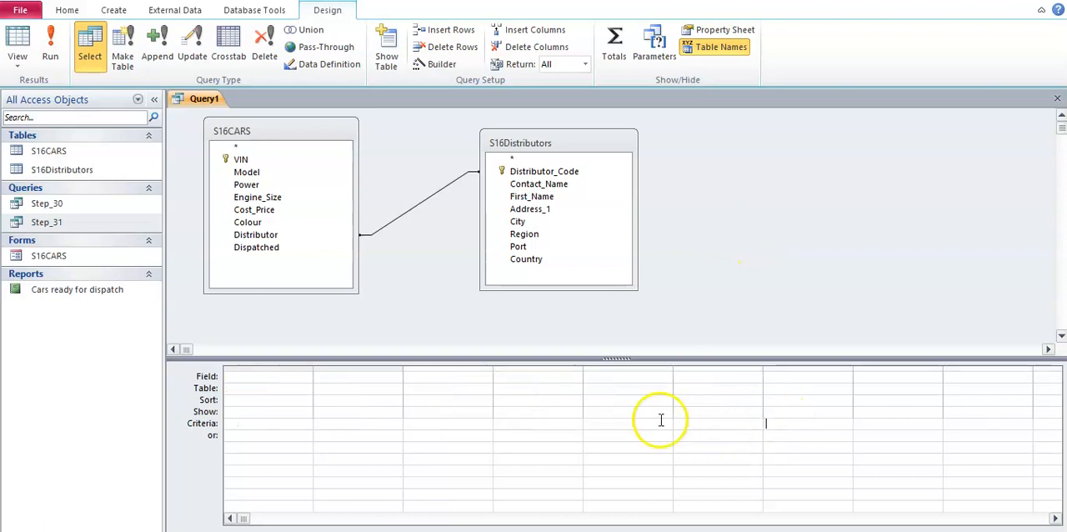
- Examine the filtered records and their Colour values in Datasheet View and return to Design View
click(25, 66)
click(38, 85)
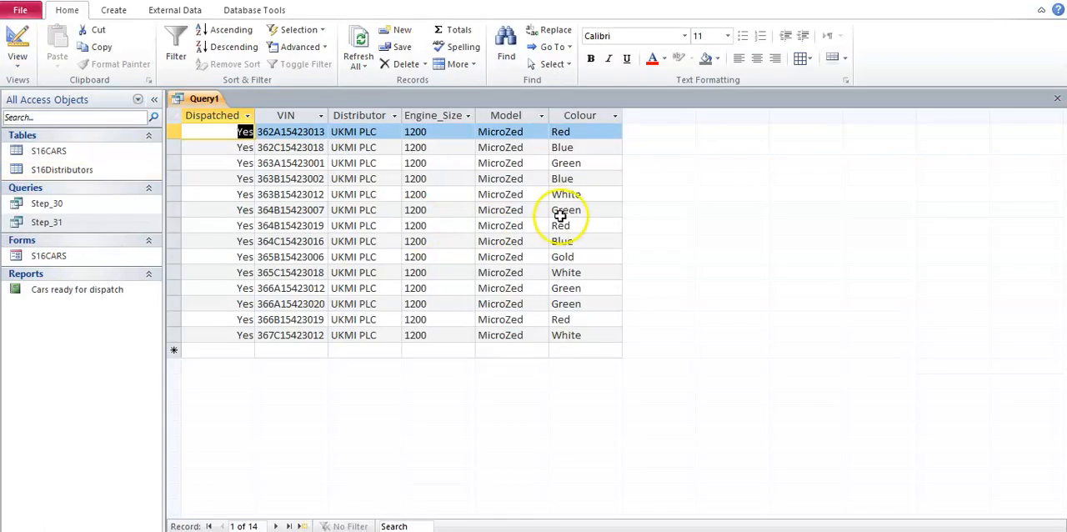
click(575, 115)
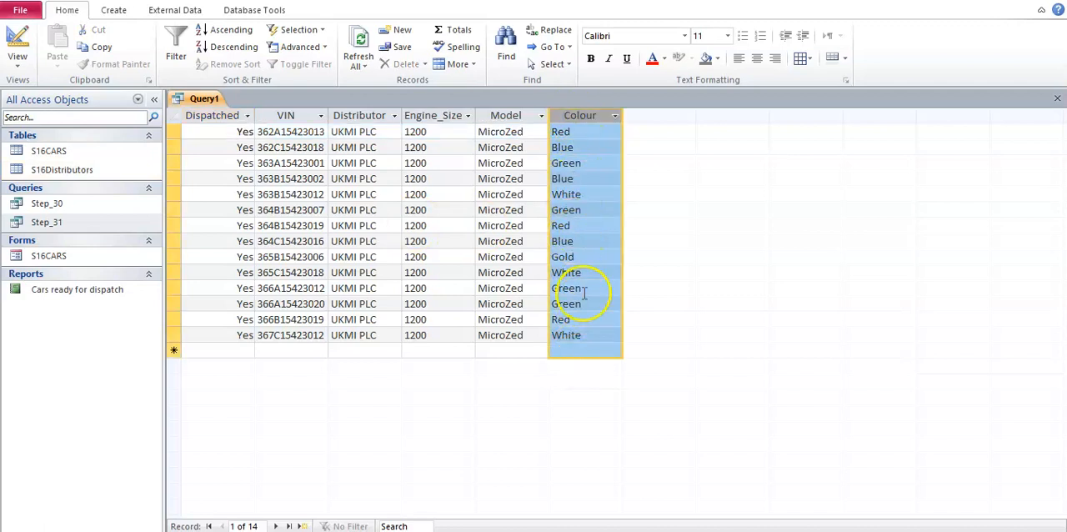
click(582, 290)
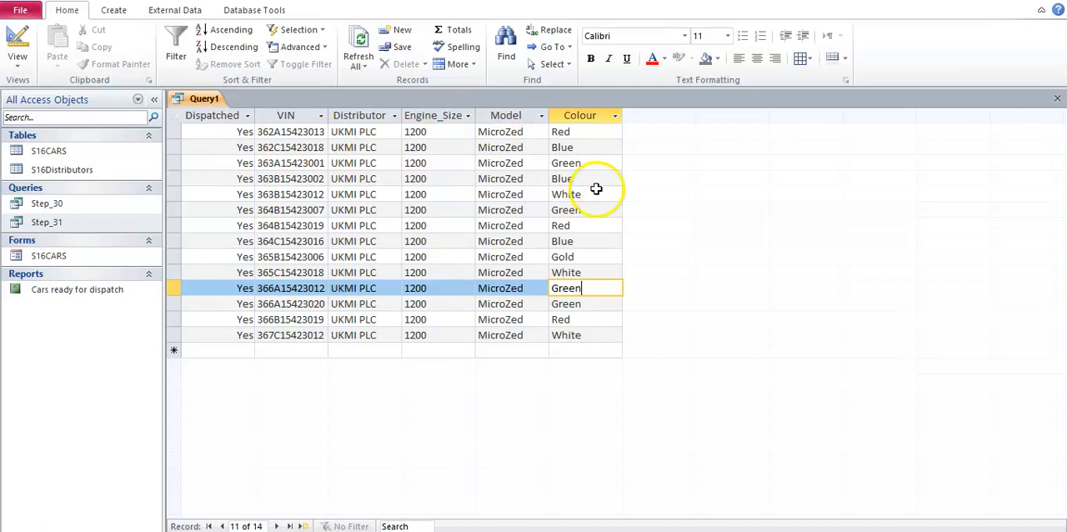
click(17, 65)
click(44, 226)
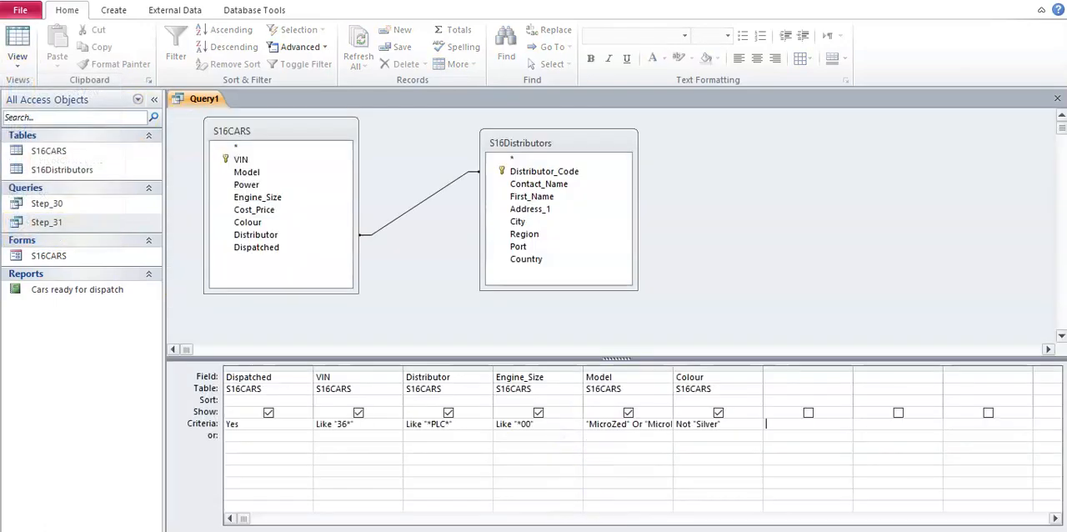
- Review the record criteria and the sorting requirement for the Task 4 labels in the Word document
click(500, 491)
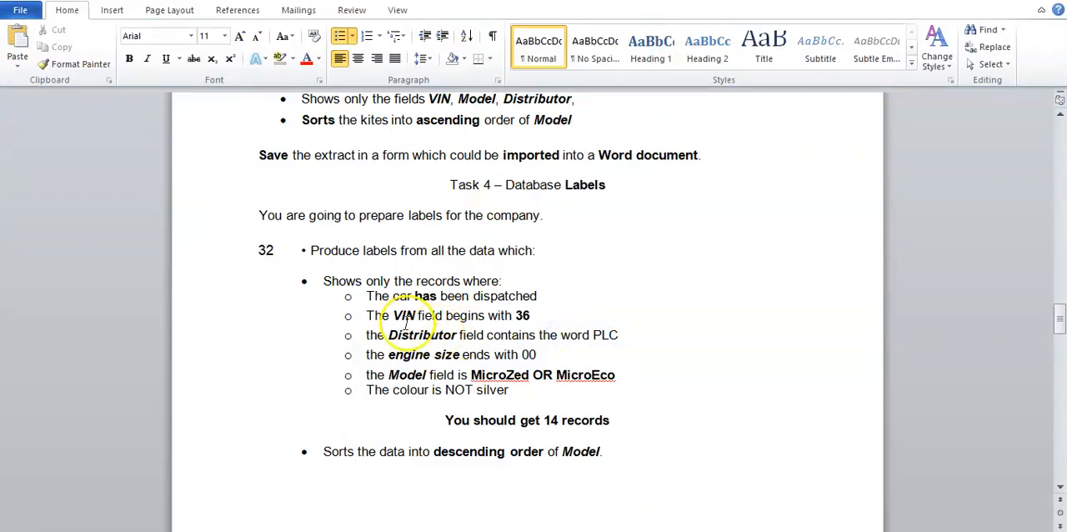
drag(323, 280, 554, 281)
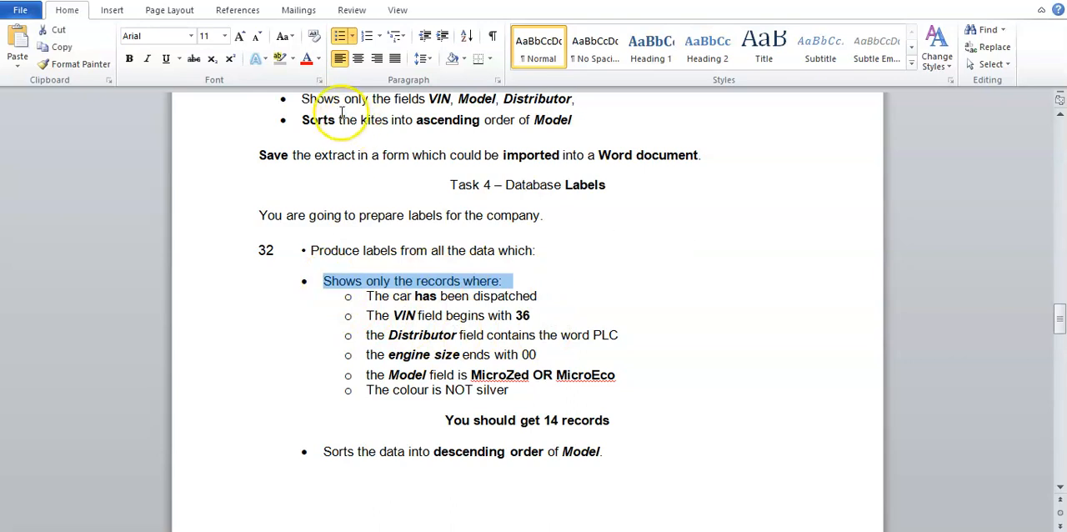
click(387, 285)
drag(325, 281, 510, 390)
click(510, 390)
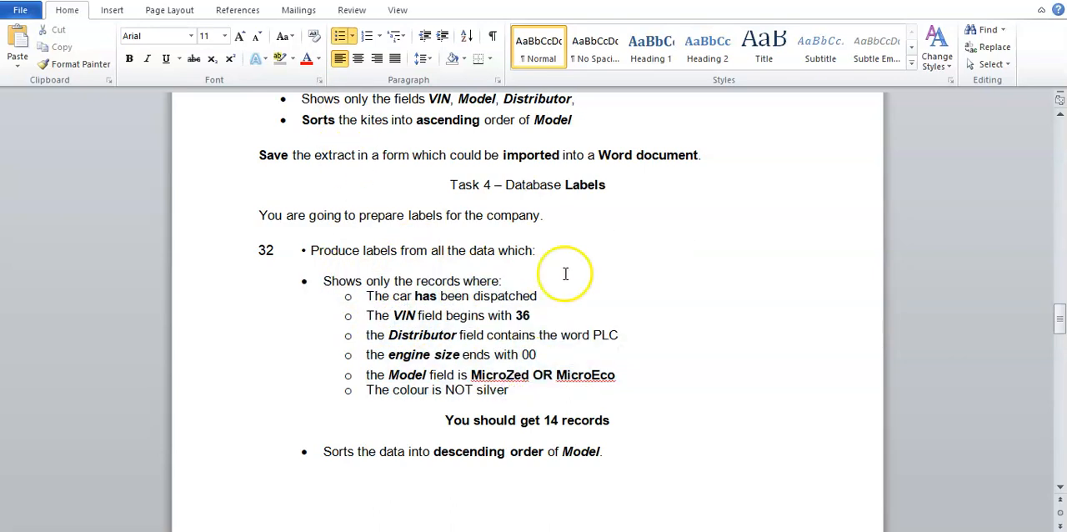
drag(555, 185, 608, 185)
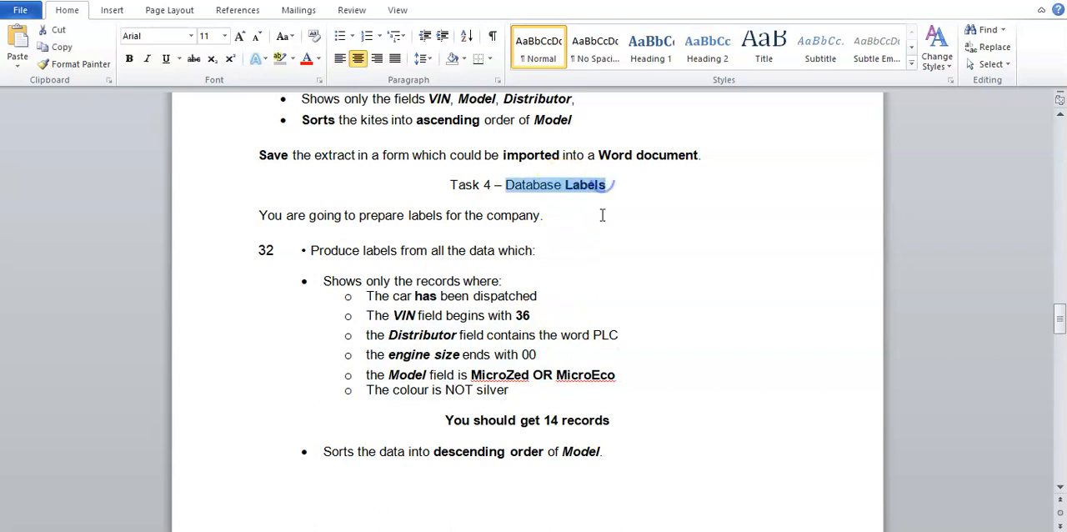
click(602, 215)
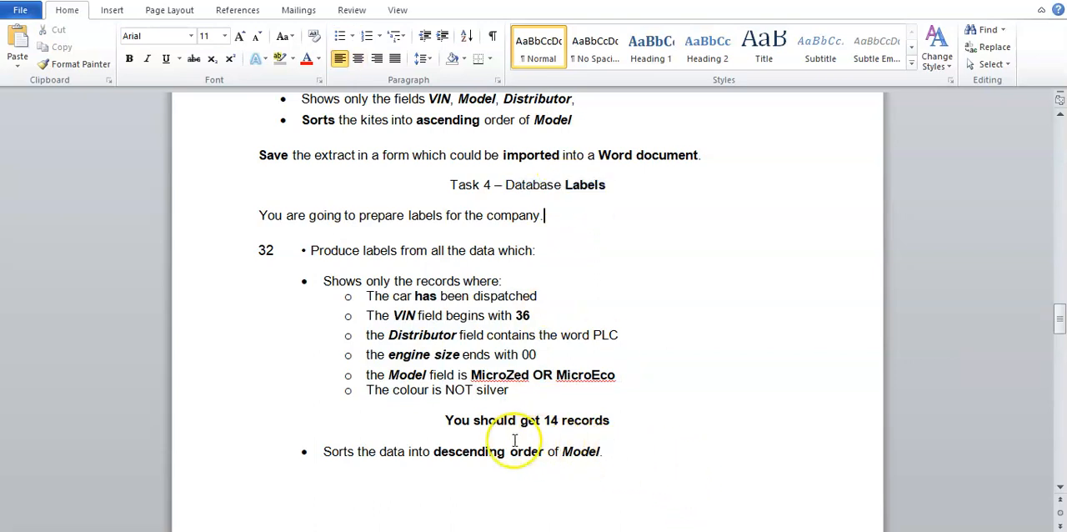
click(332, 452)
drag(332, 452, 581, 451)
click(600, 463)
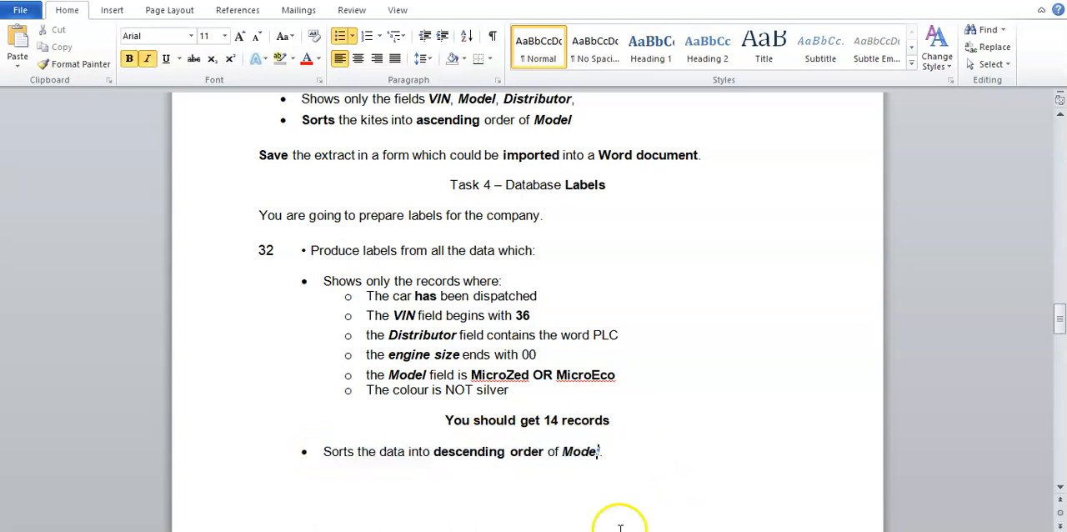
- Return to the Access query and sort its Model field in descending order
click(646, 531)
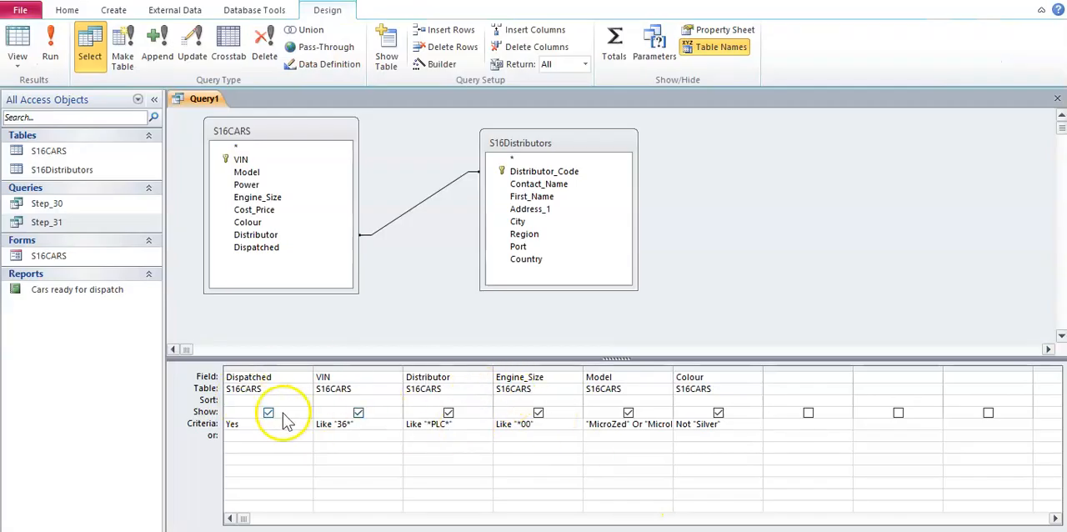
click(602, 402)
click(664, 401)
click(617, 423)
click(706, 463)
- Save the query as Step_32
right_click(192, 99)
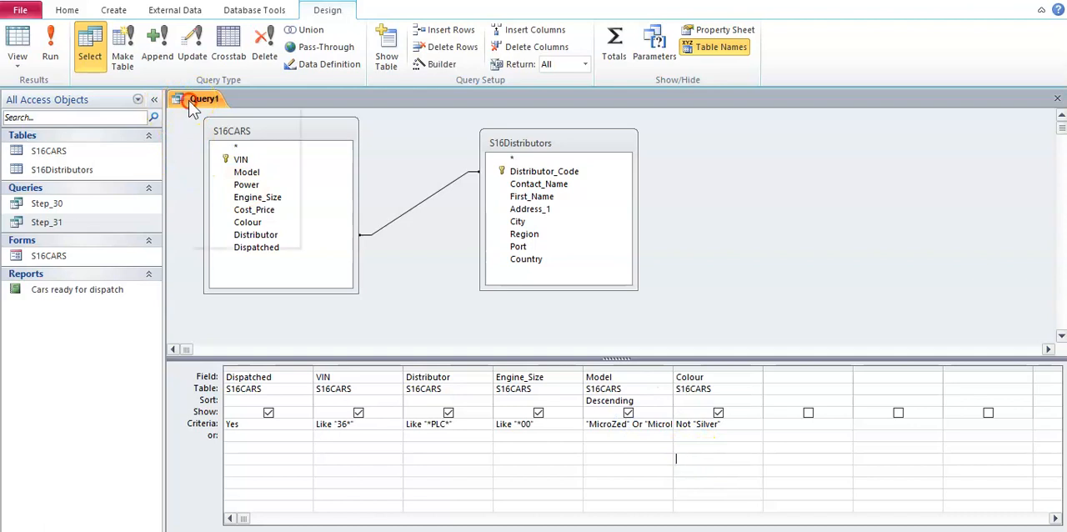
click(200, 111)
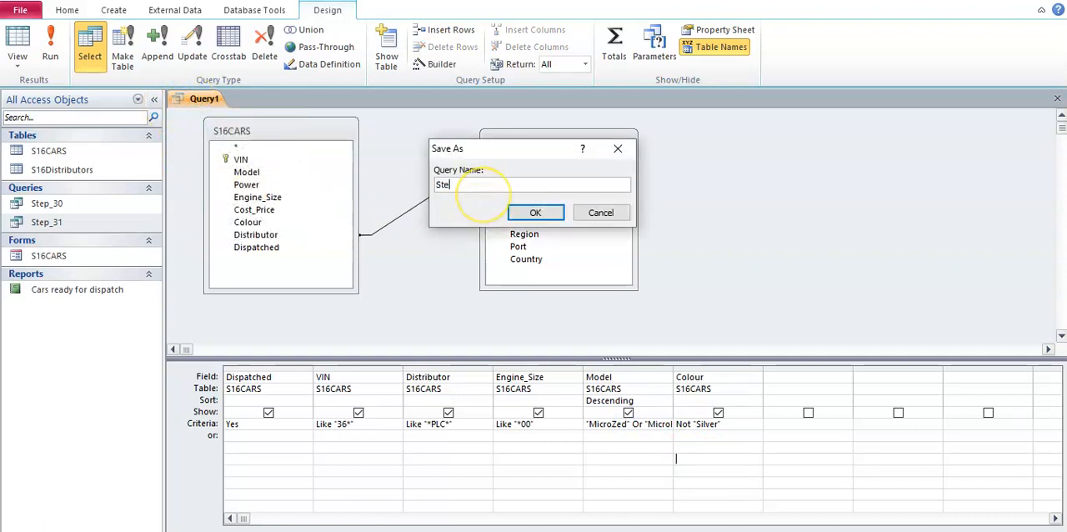
text(Step_32)
key(Return)
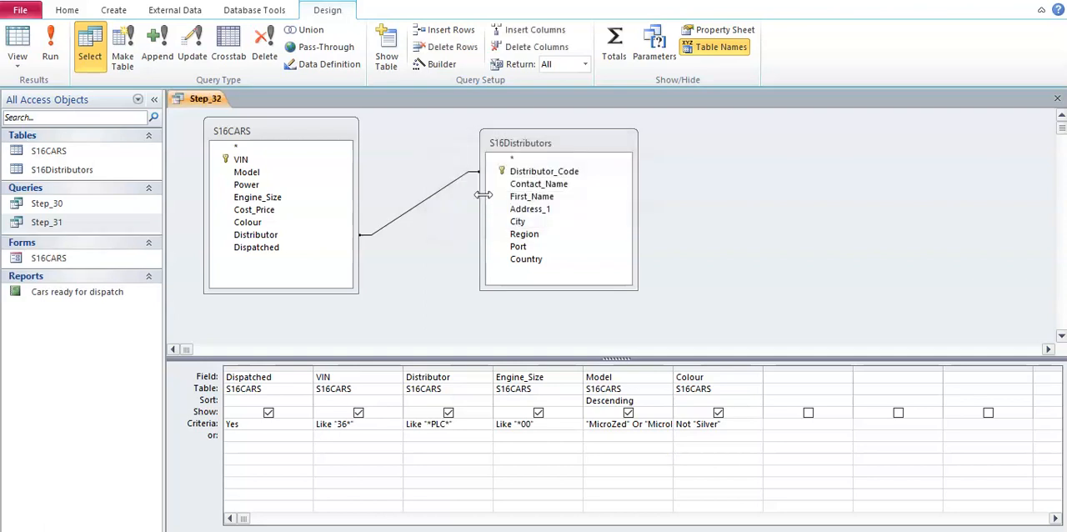
right_click(200, 99)
click(206, 108)
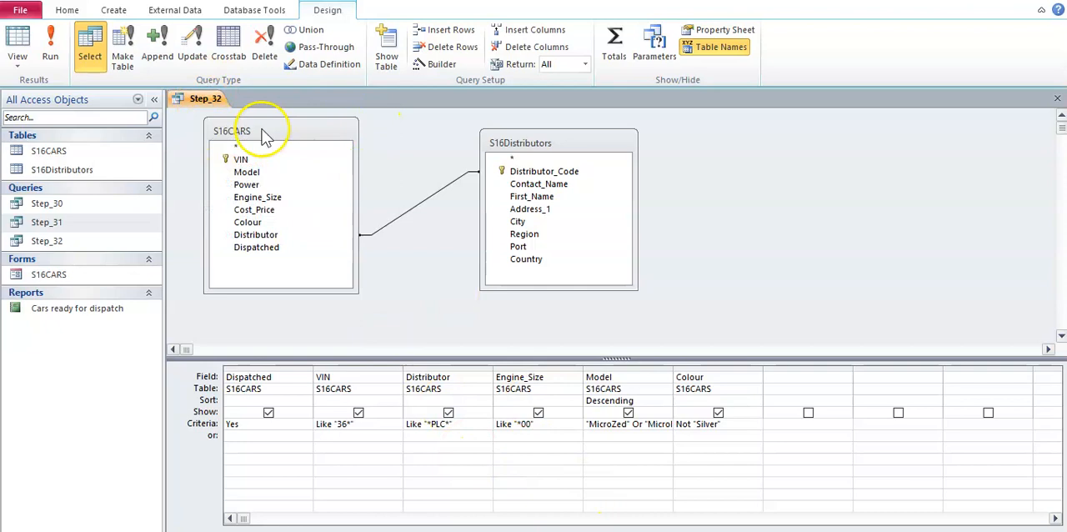
- Start labels from the Step_32 query, using the AE (2x4) size for the two columns required in Word and Arial 8 Light text
click(114, 10)
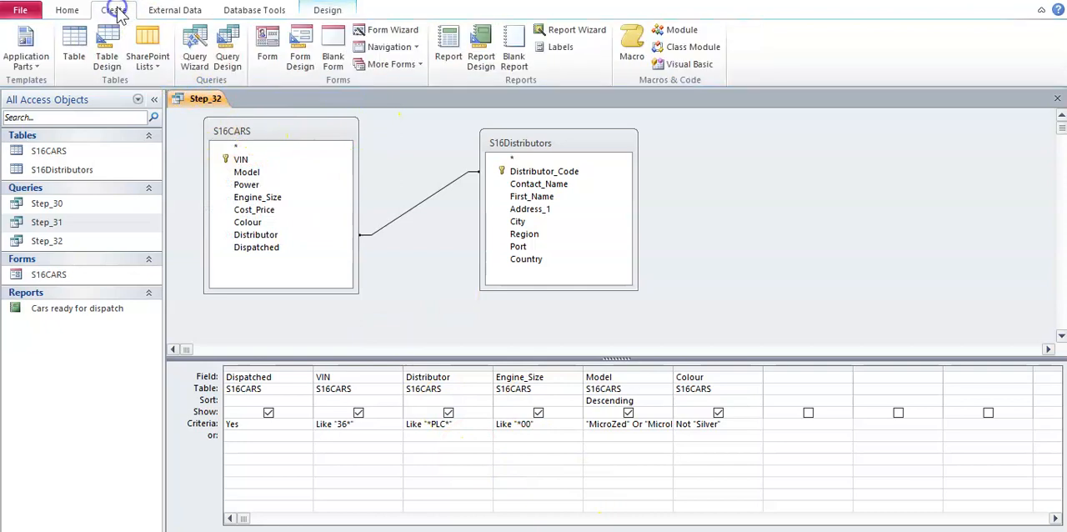
click(565, 46)
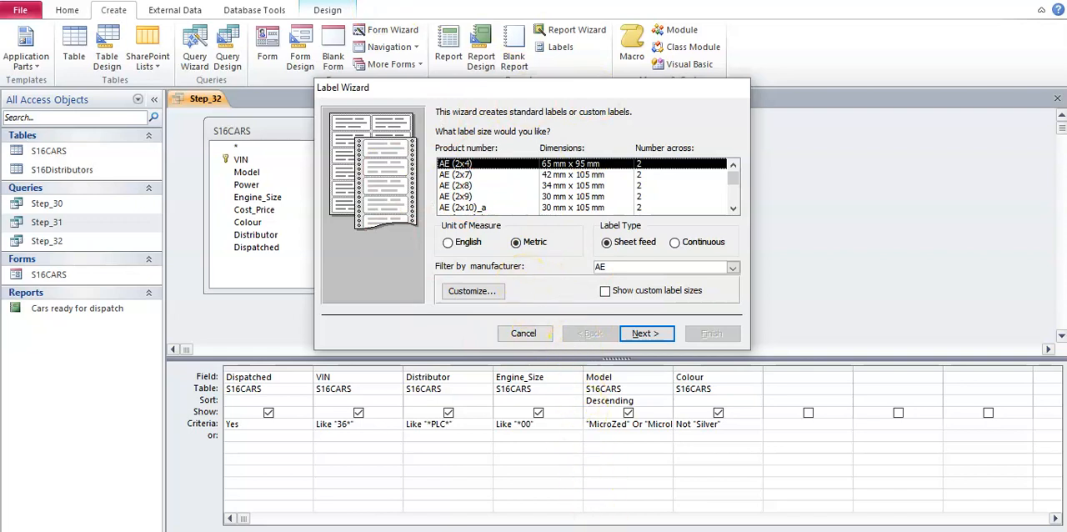
click(593, 531)
click(578, 500)
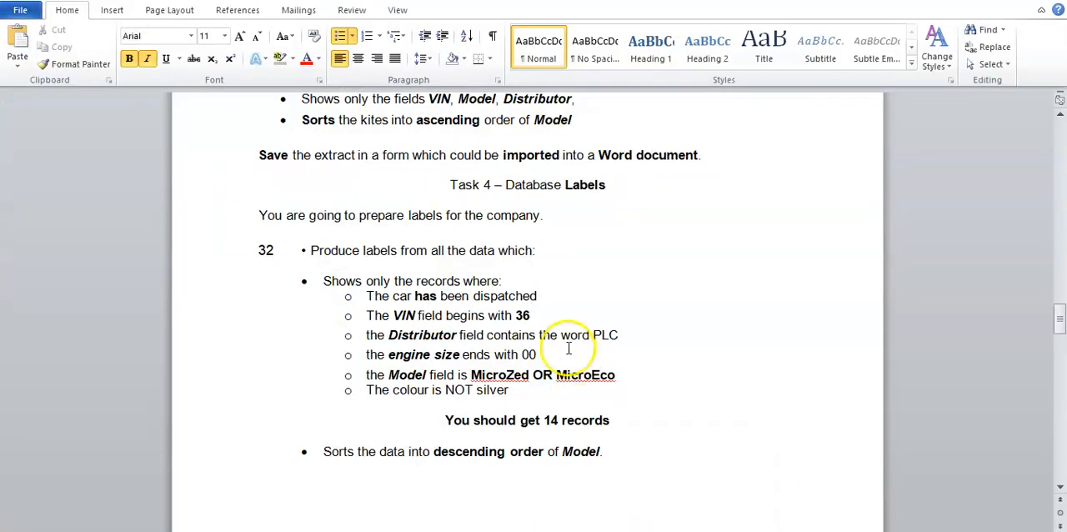
scroll(568, 348, down, 10)
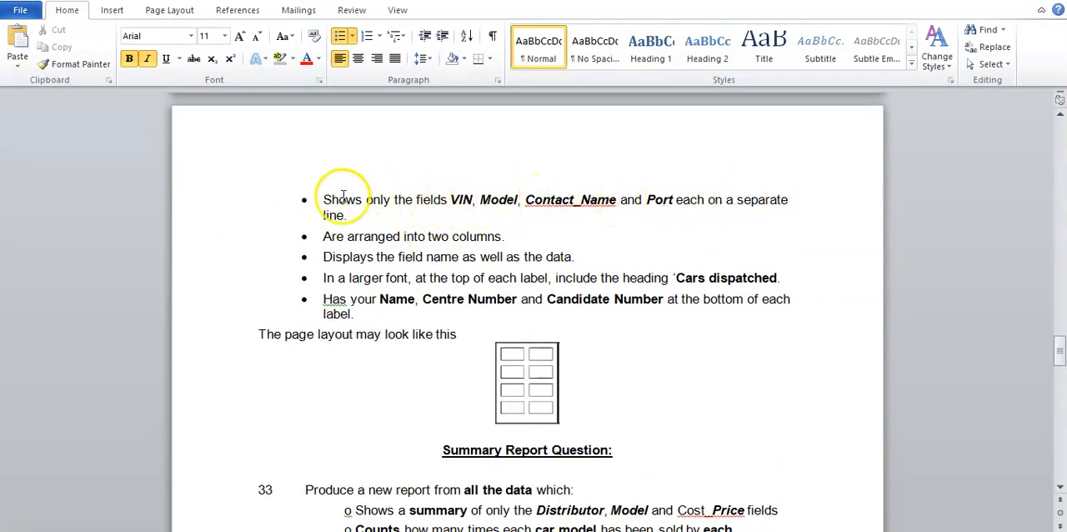
drag(325, 236, 484, 234)
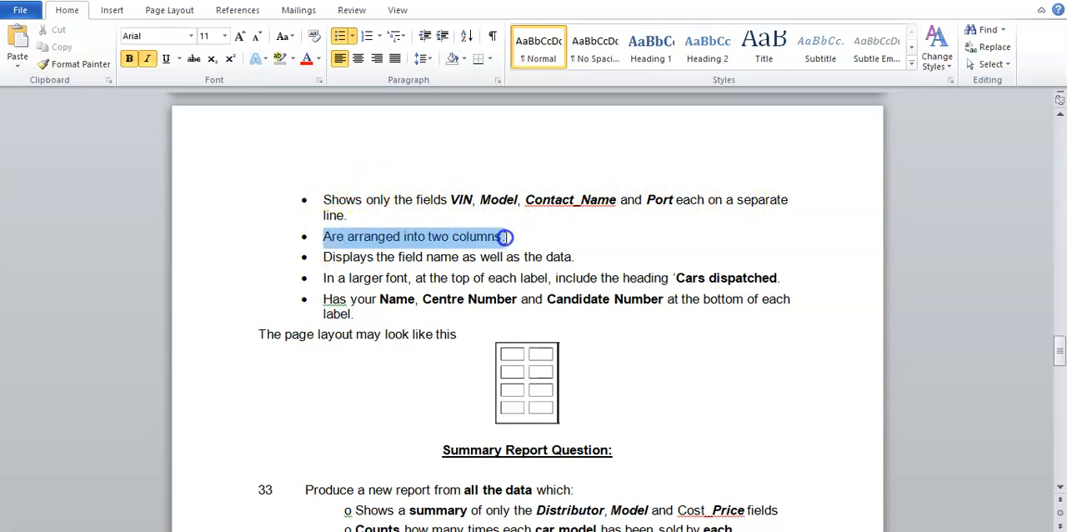
drag(504, 237, 503, 236)
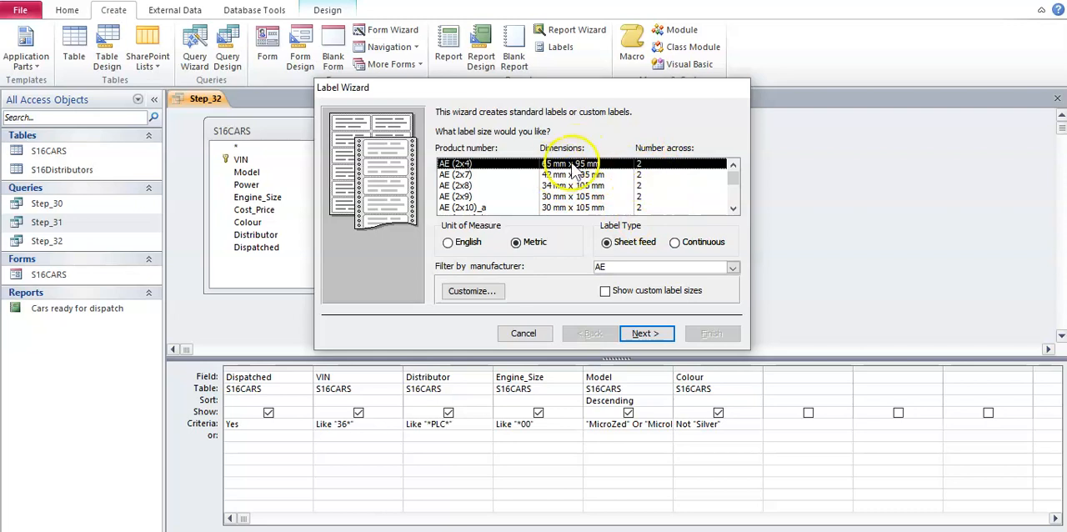
click(647, 334)
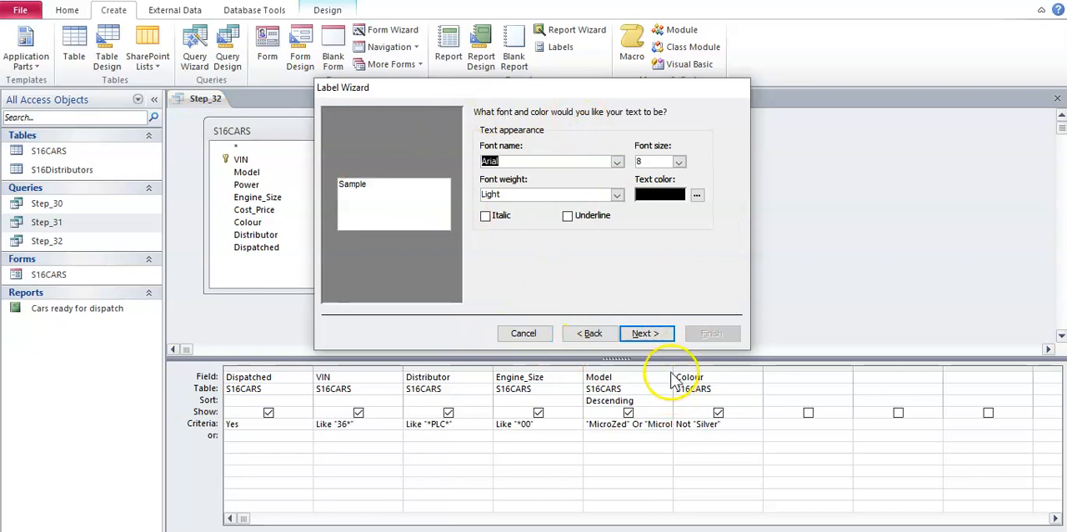
click(647, 334)
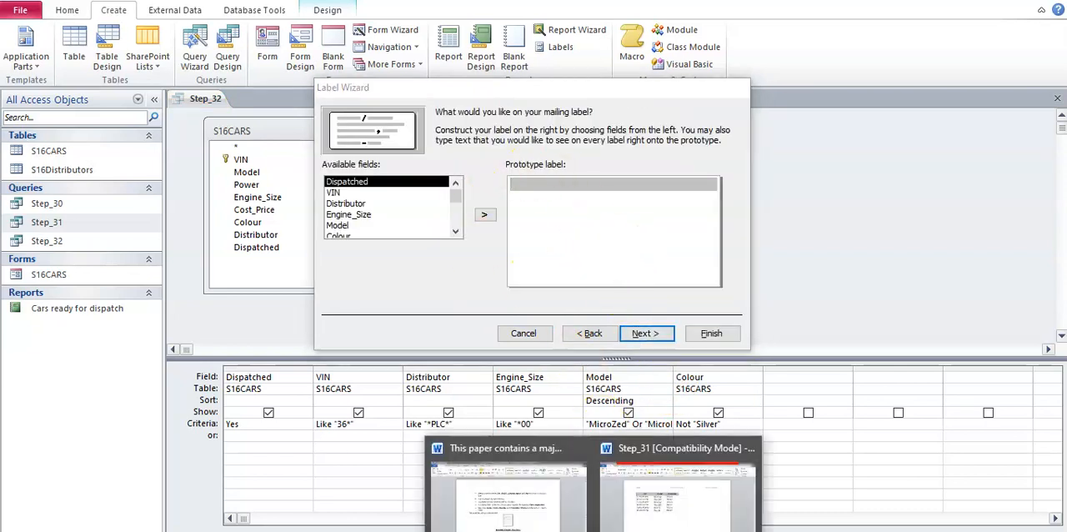
- Check the required label fields in the Word document and put a "VIN:" line with the VIN field on the prototype label
click(497, 512)
click(531, 260)
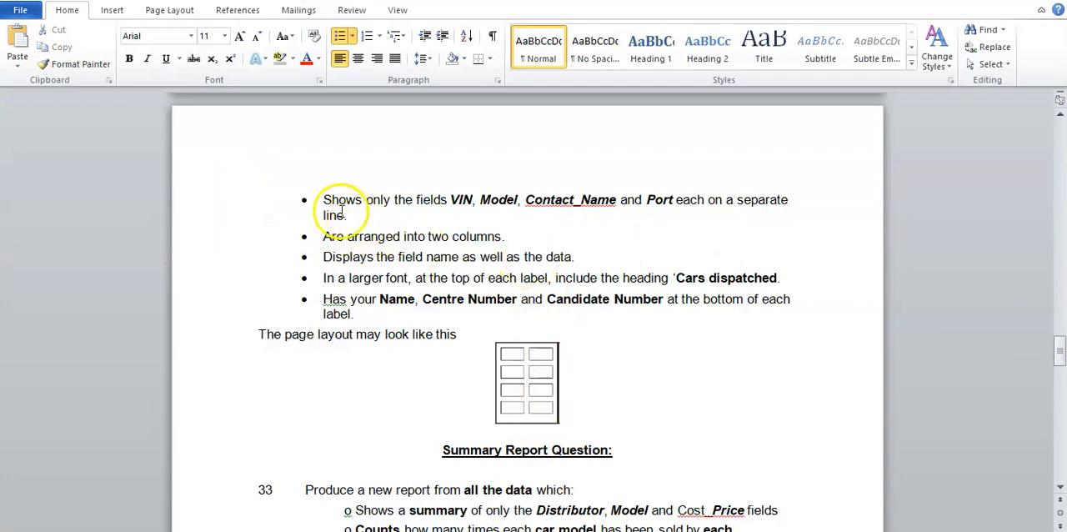
drag(323, 200, 698, 199)
click(690, 222)
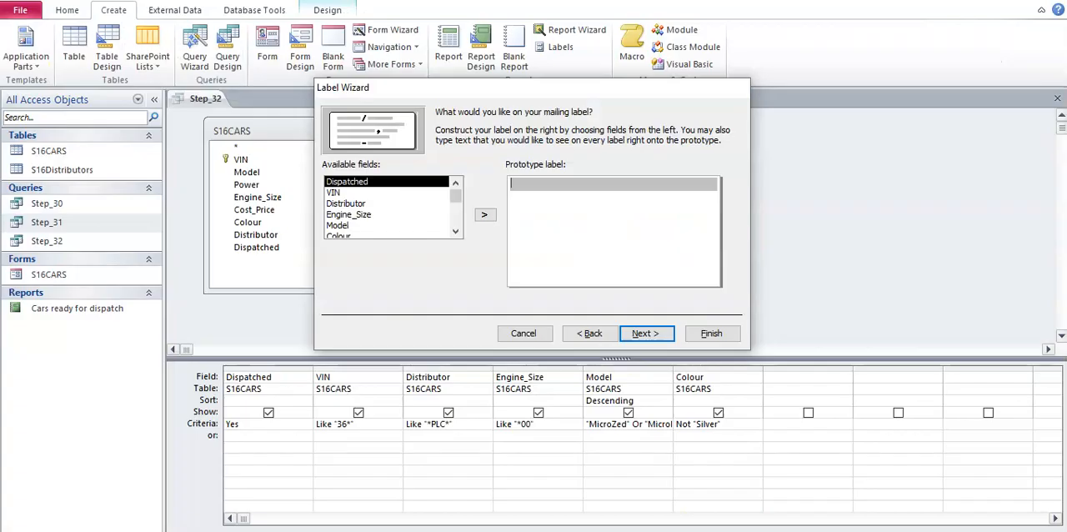
click(529, 188)
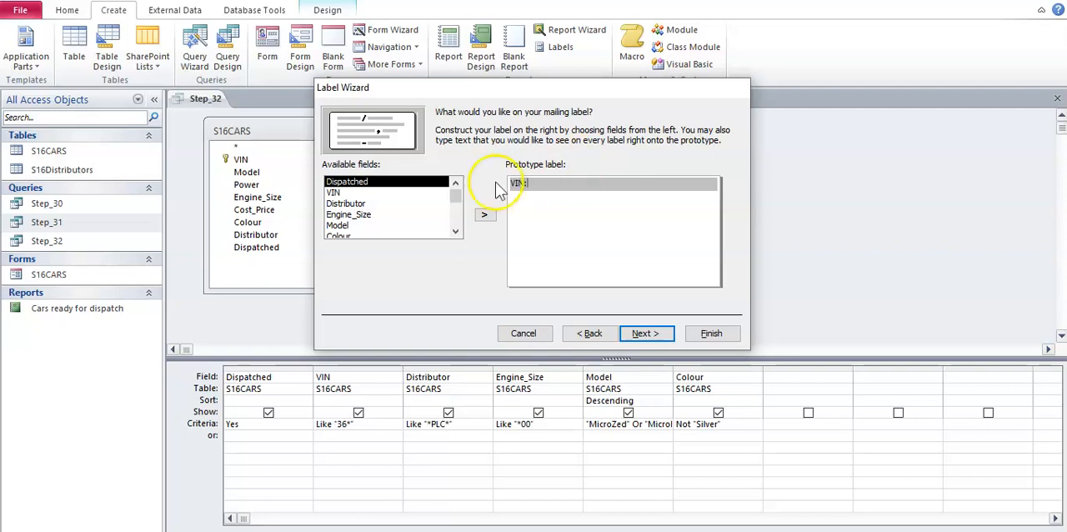
click(417, 192)
click(484, 215)
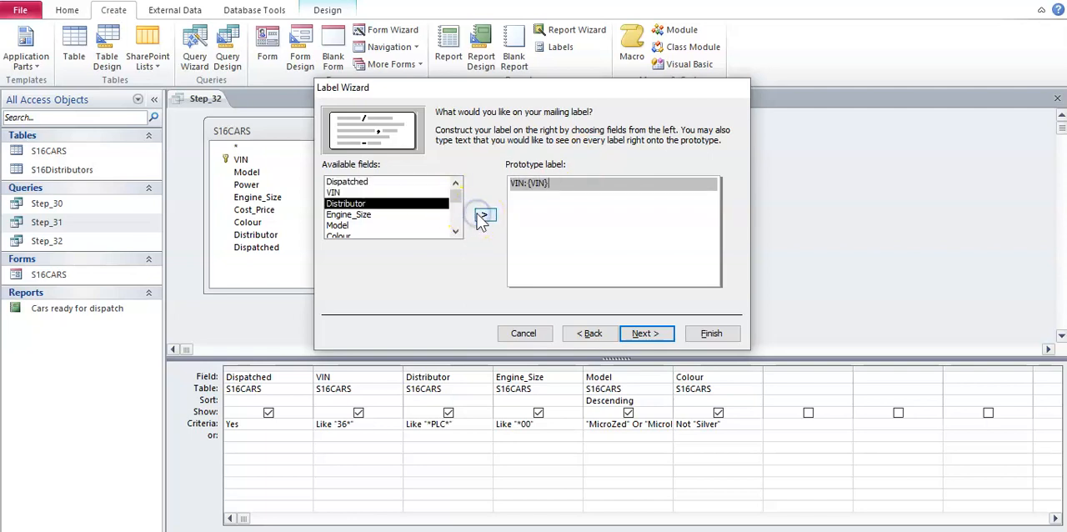
- Recheck the field list in the Word document and add a "Model:" line with the Model field to the prototype label
click(589, 530)
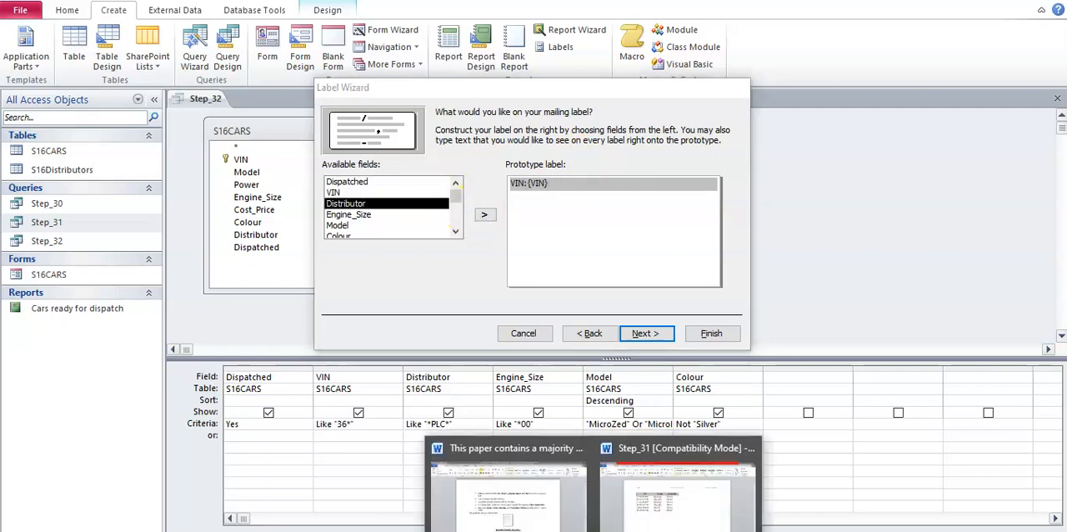
click(538, 498)
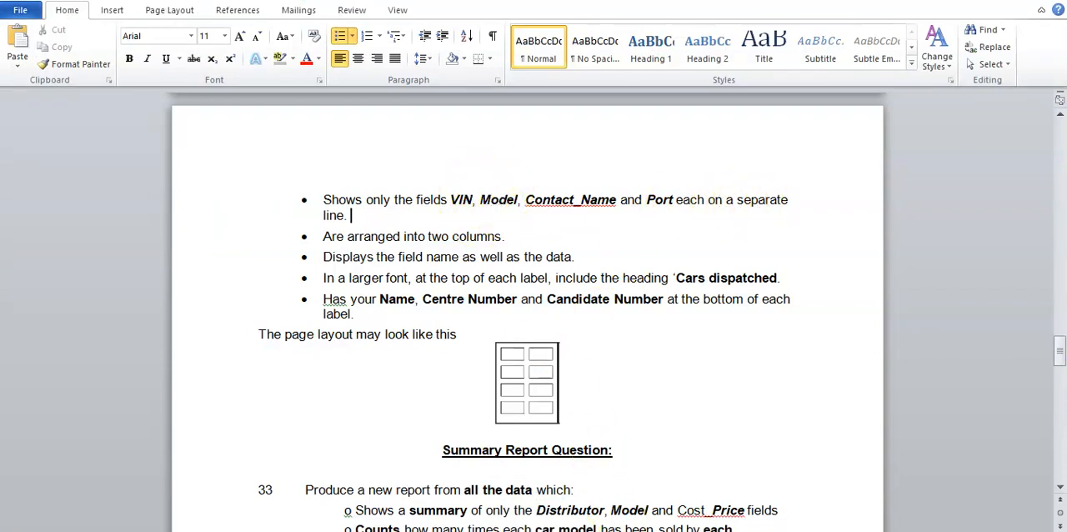
key(alt+Tab)
key(Return)
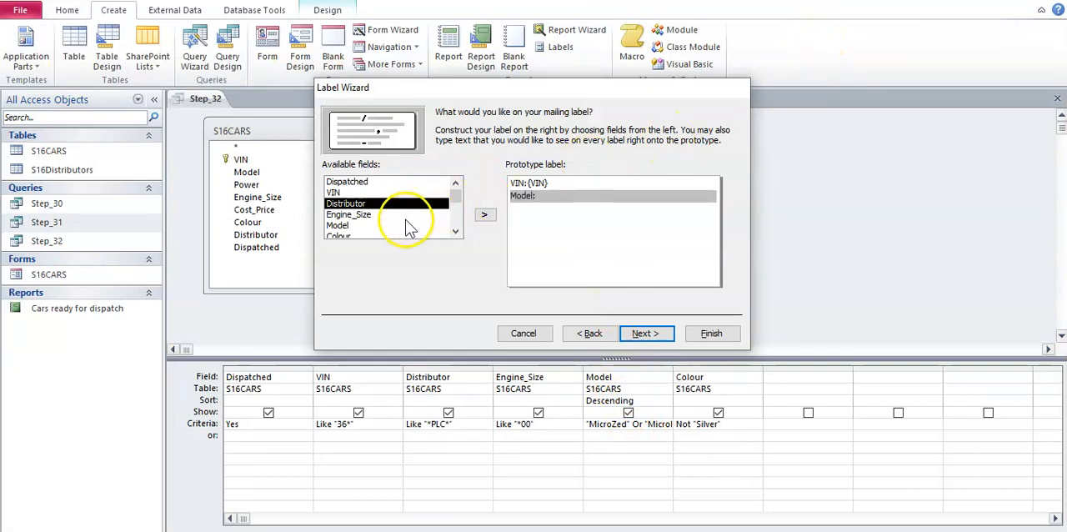
click(440, 225)
click(483, 215)
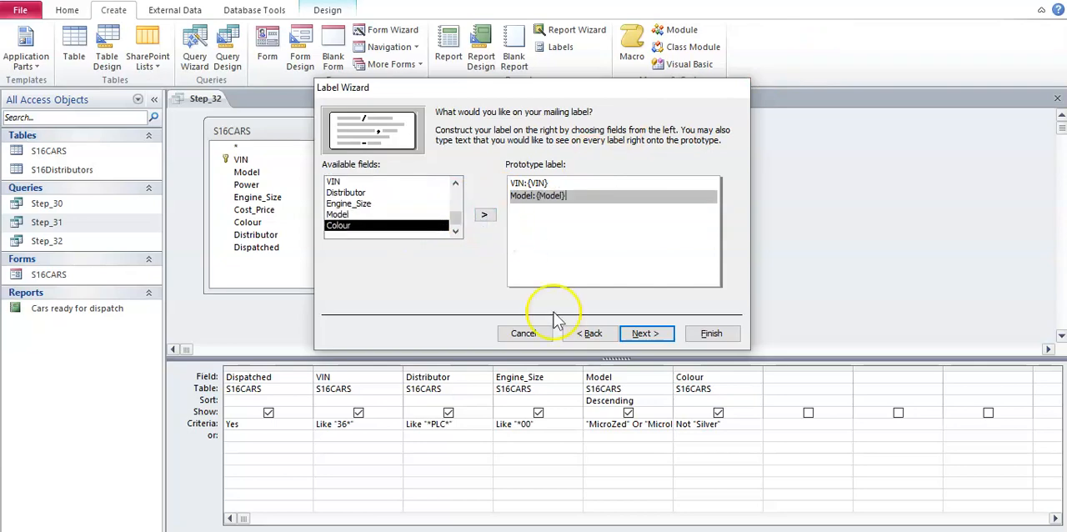
- Try to add a "Contact_Name:" line with its field to the prototype label, and cancel the Label Wizard
mouse_move(634, 525)
click(533, 497)
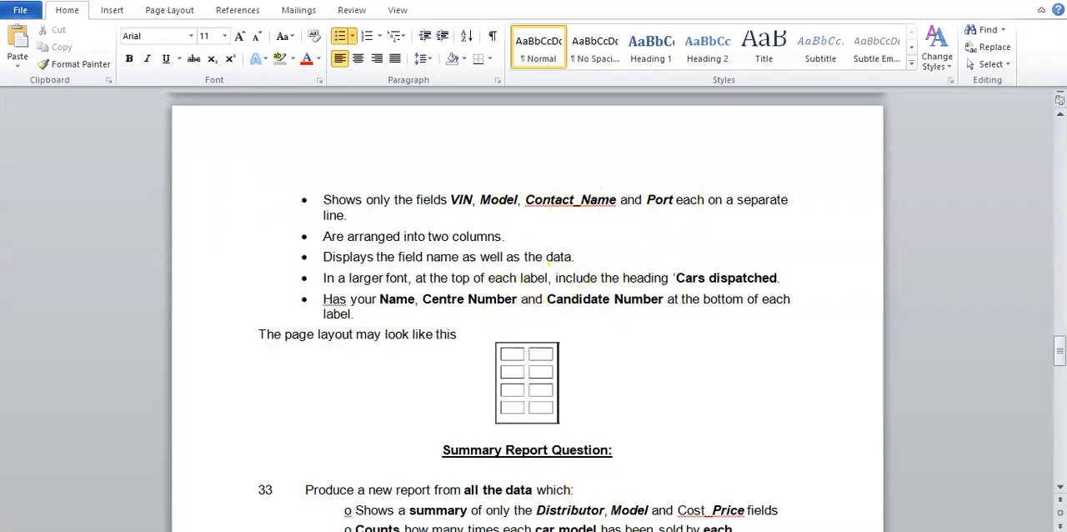
click(658, 528)
key(Return)
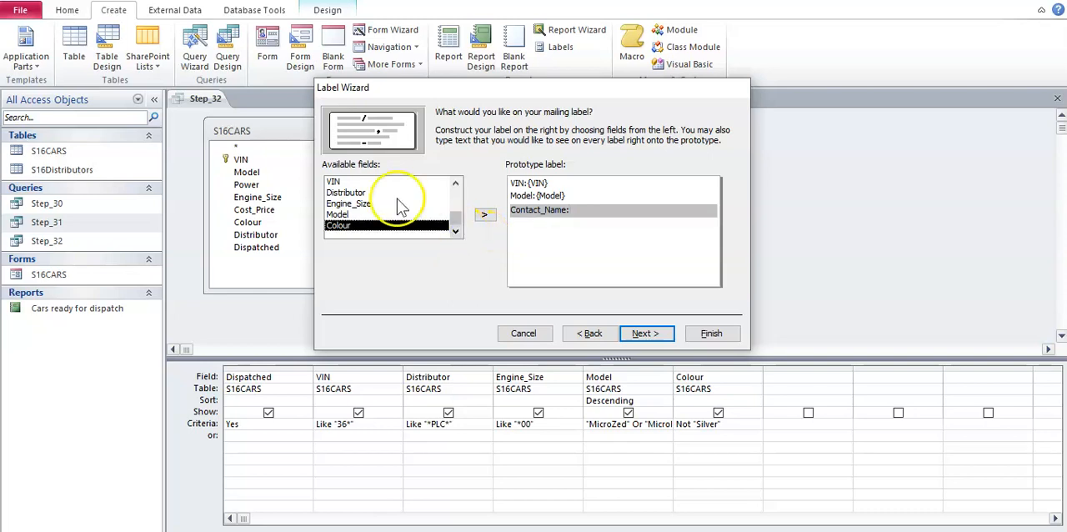
click(456, 183)
click(456, 233)
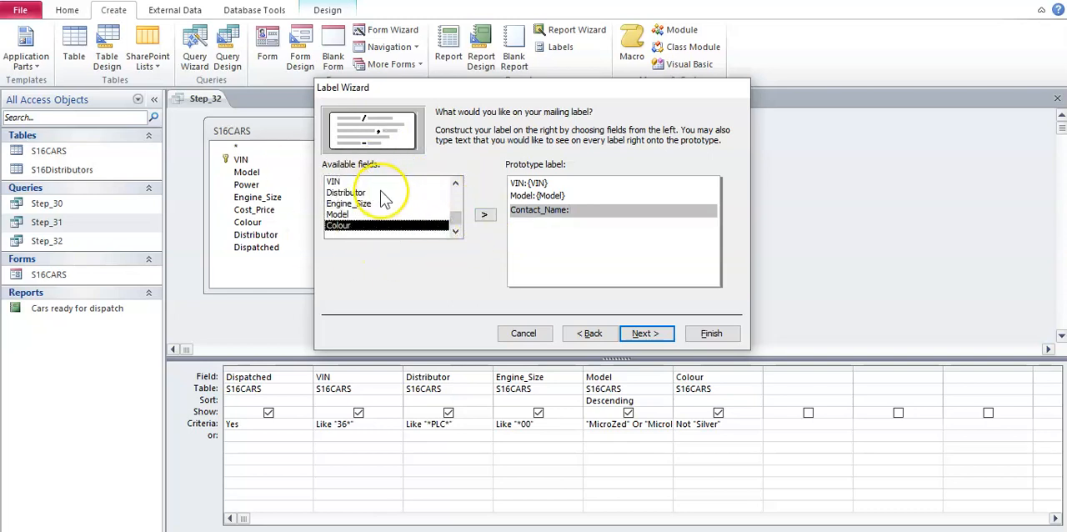
click(524, 333)
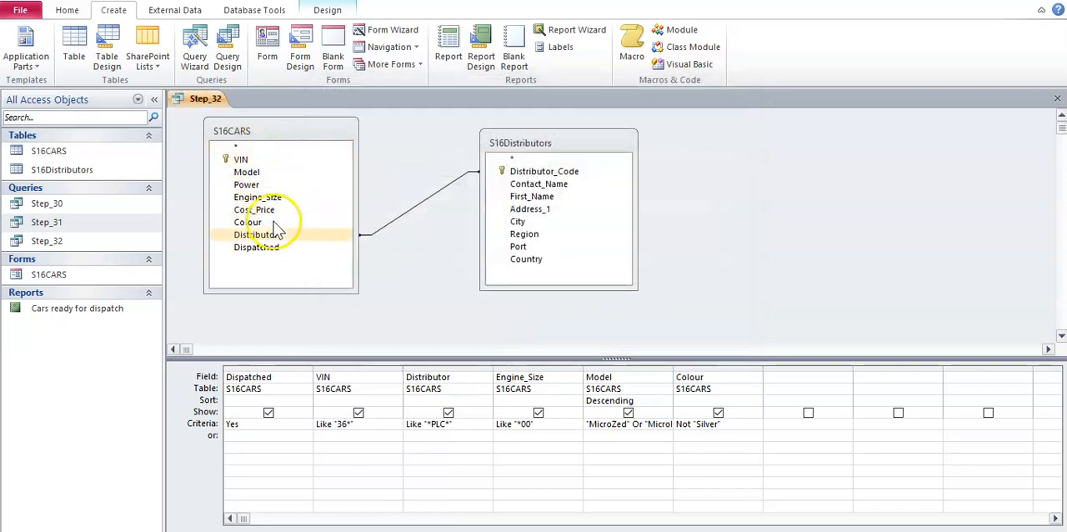
- Add the Contact_Name and Port fields from S16Distributors to the Step_32 query, checking the required fields in the Word document
double_click(533, 185)
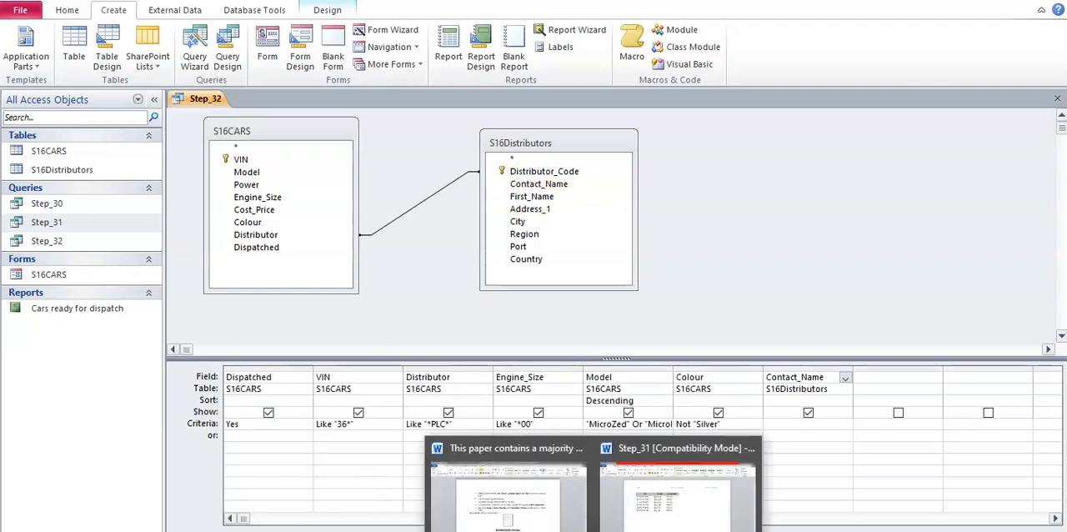
click(542, 508)
click(706, 218)
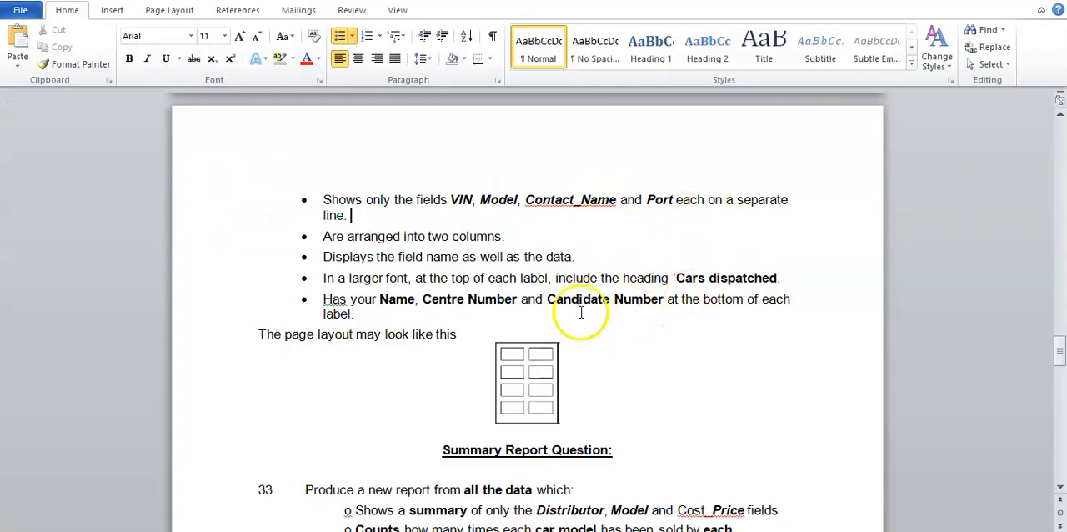
click(625, 528)
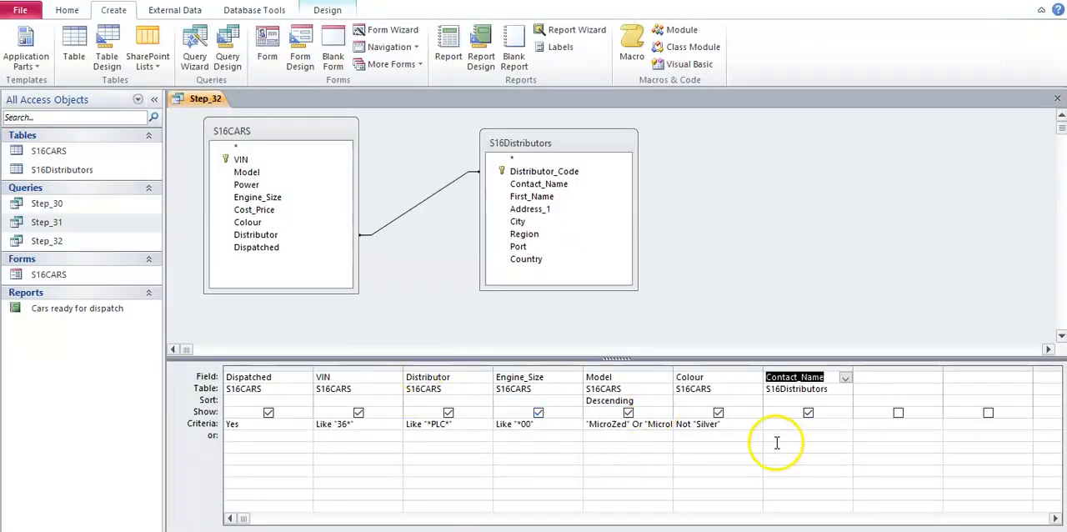
double_click(538, 248)
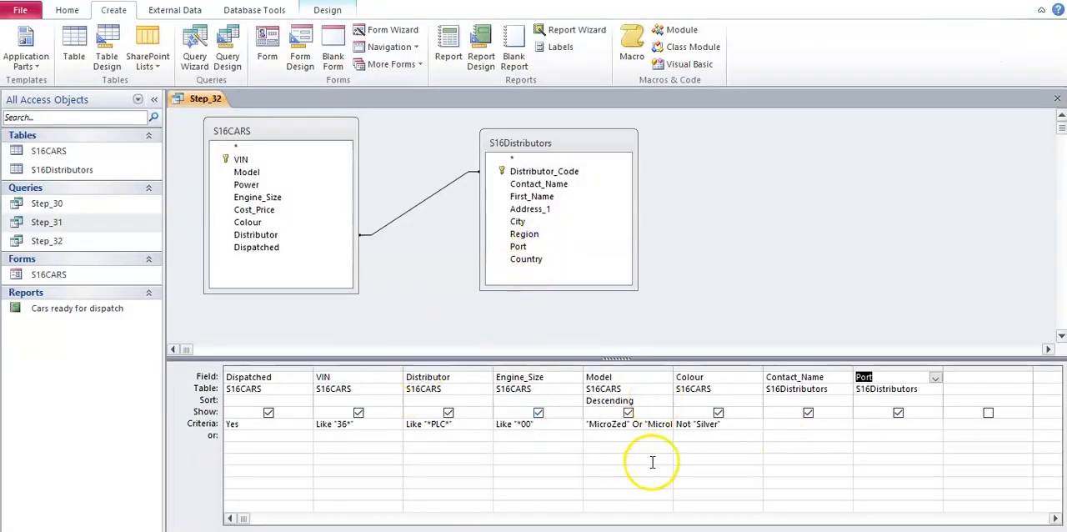
- Review the sort order, field list and layout requirements for the labels in the Word document and return to the Step_32 query
mouse_move(625, 528)
click(631, 500)
scroll(434, 320, up, 4)
scroll(434, 319, up, 4)
scroll(423, 357, down, 5)
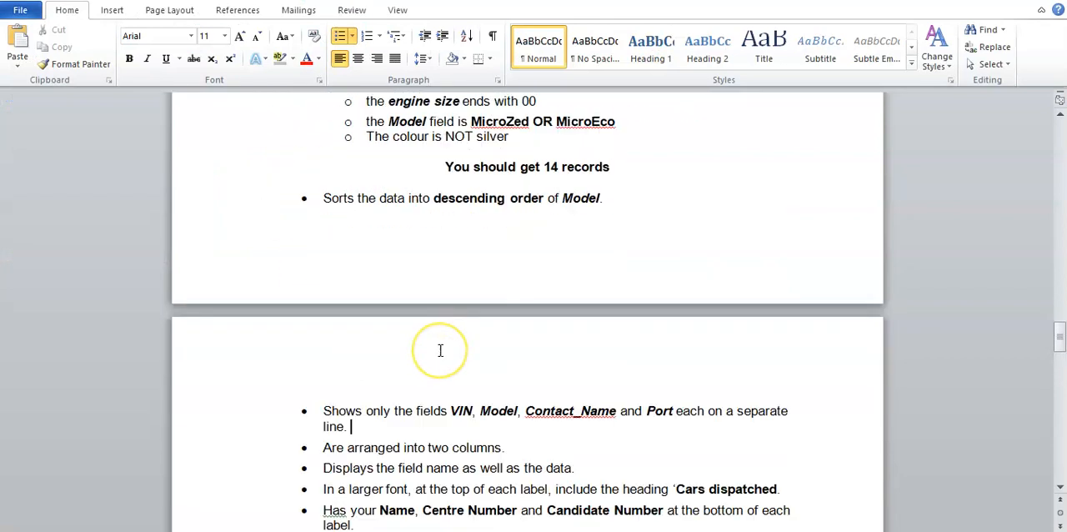
scroll(440, 350, down, 3)
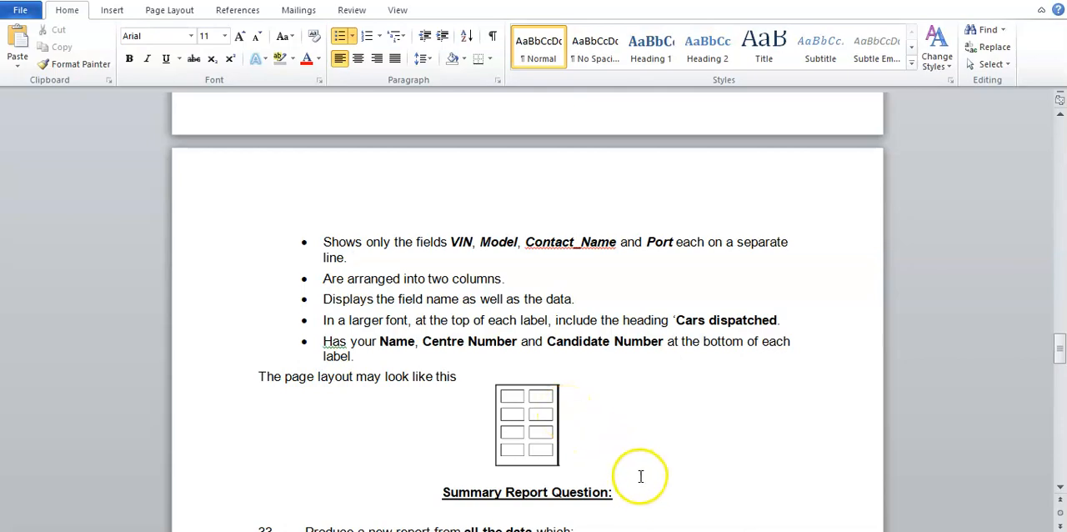
key(alt+Tab)
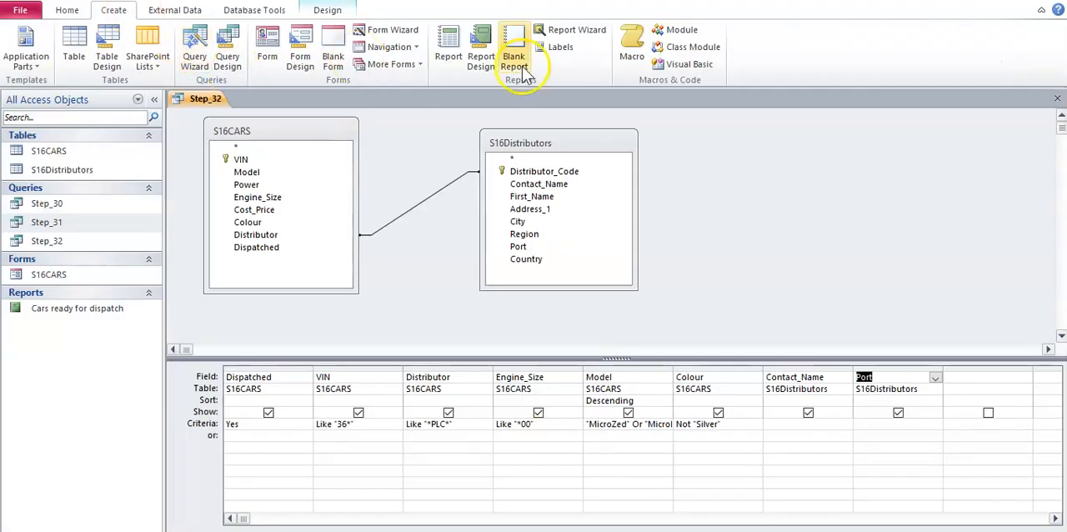
- Save the Step_32 query and start the Label Wizard on it with AE (2x4) labels and light Arial text, size 8
click(572, 55)
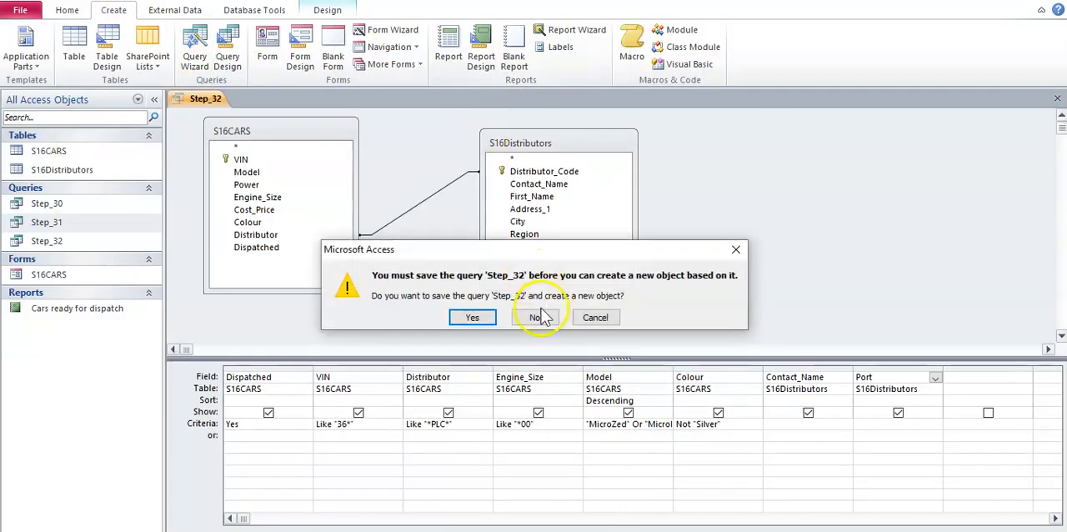
click(468, 315)
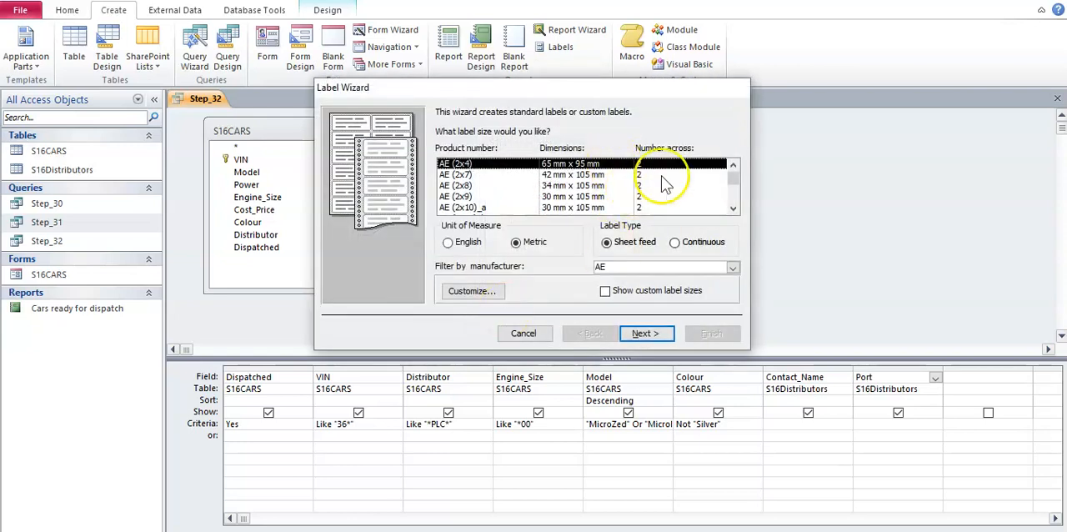
click(638, 333)
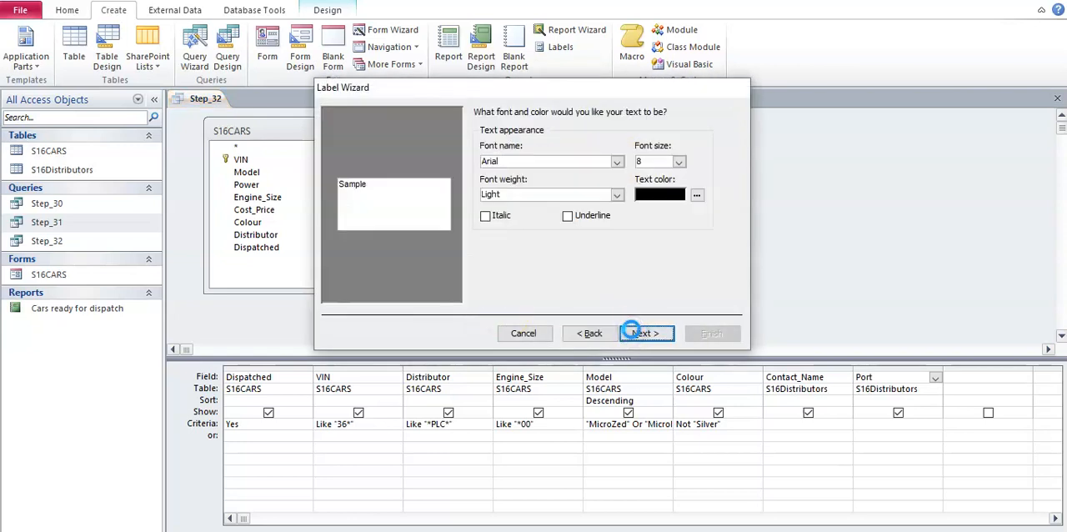
click(638, 332)
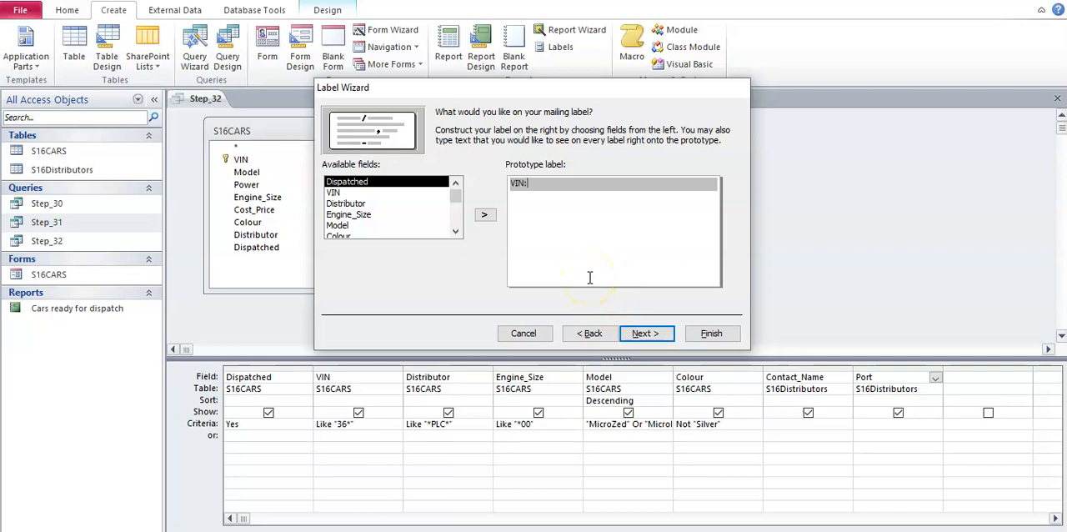
- Put a "VIN:" line with the VIN field and a "Model:" line with the Model field on the prototype label
click(388, 193)
click(484, 214)
key(Return)
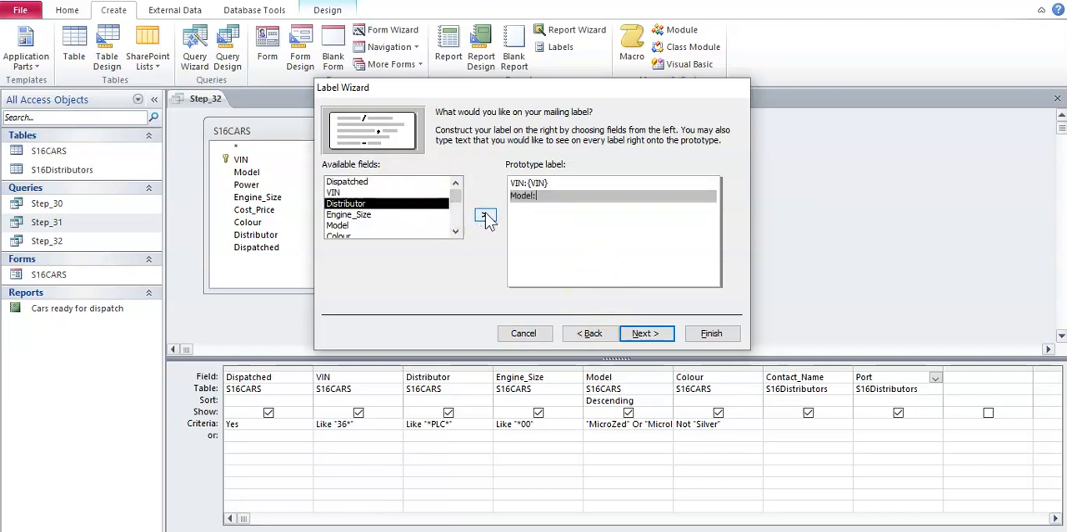
click(429, 225)
click(483, 214)
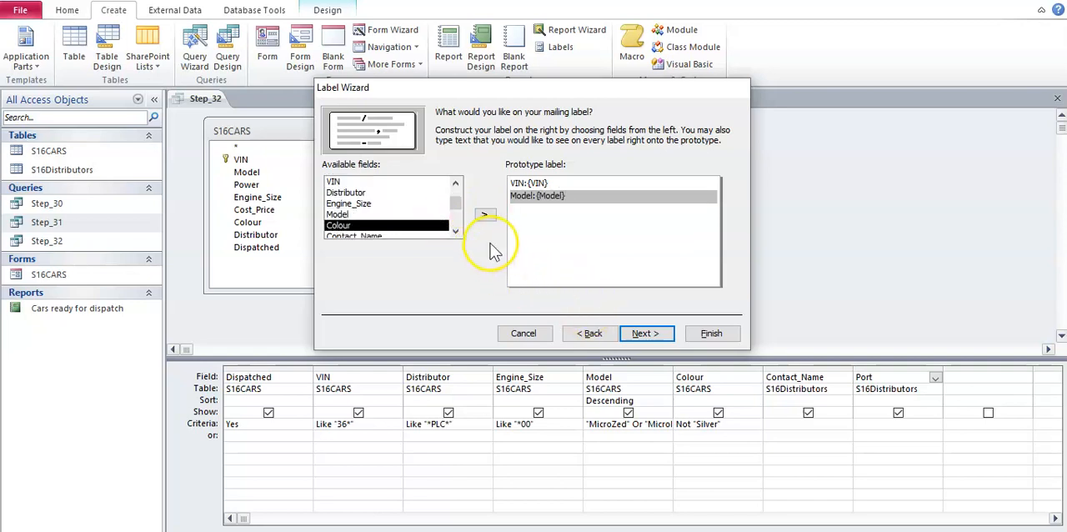
- Add "Contact_Name:" and "Port:" lines with their matching fields to the prototype label, and check them against the Word document
key(Return)
text(Contact_Name:)
click(423, 235)
click(483, 214)
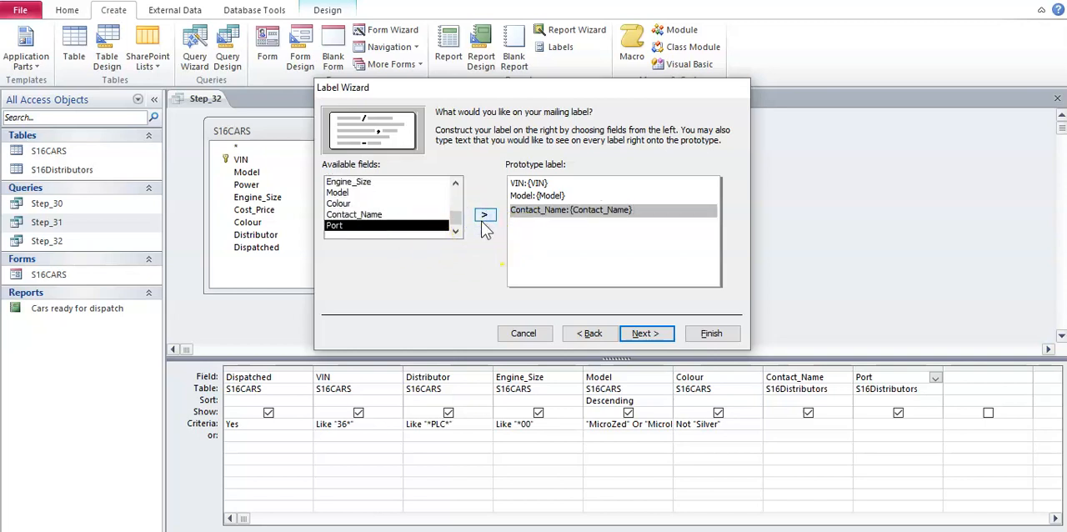
key(Return)
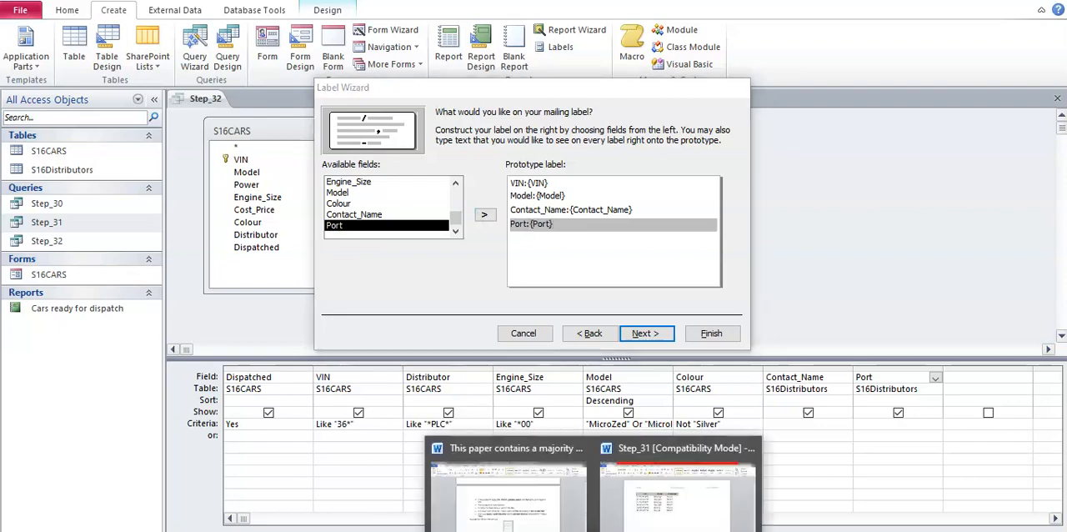
click(695, 500)
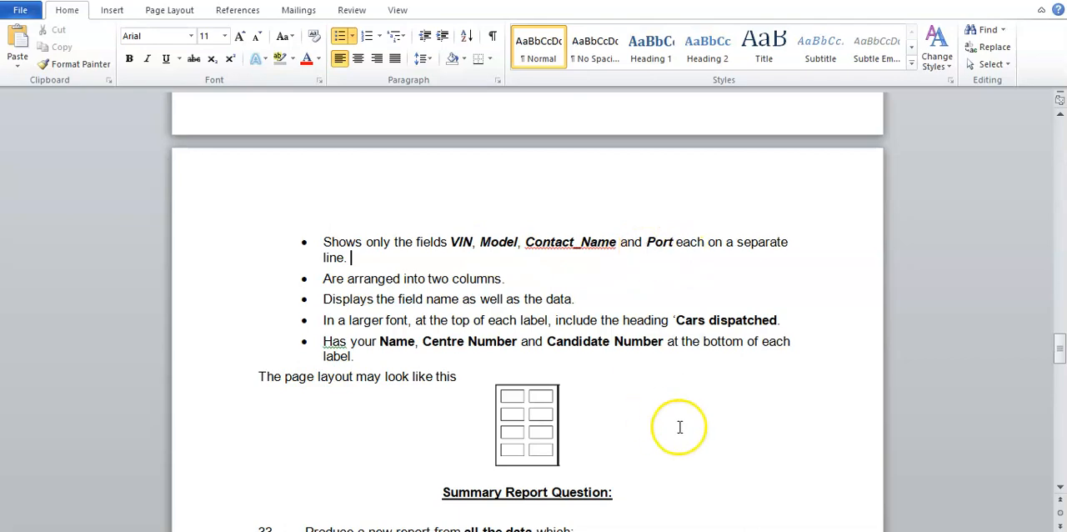
mouse_move(593, 530)
click(550, 531)
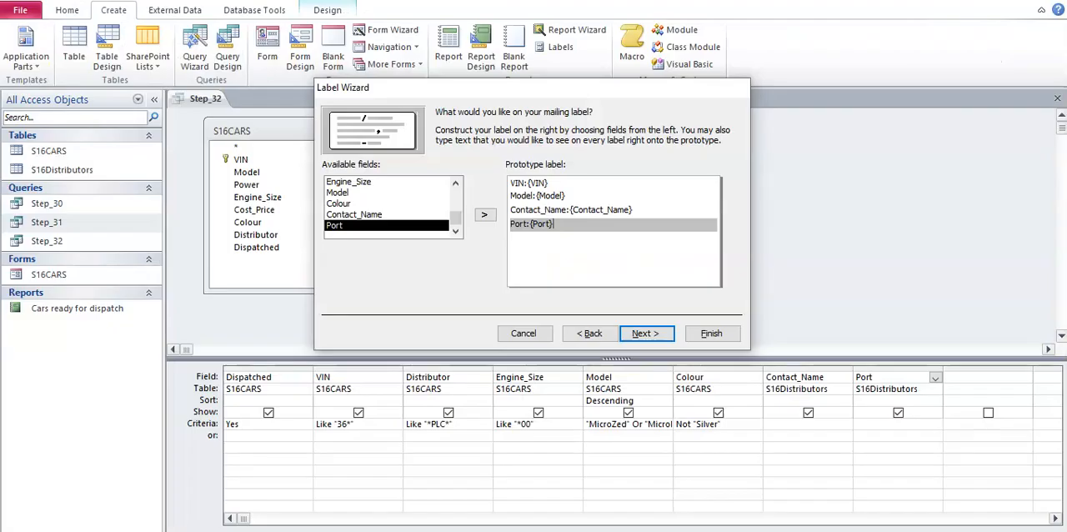
- Check the sorting requirement in the Word document and sort the labels by the Model field
click(636, 334)
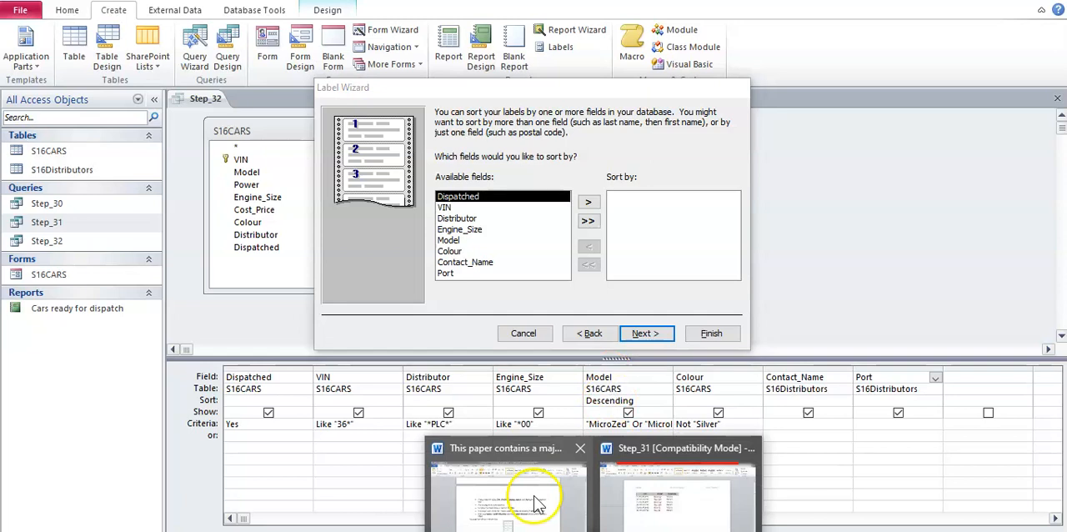
click(539, 495)
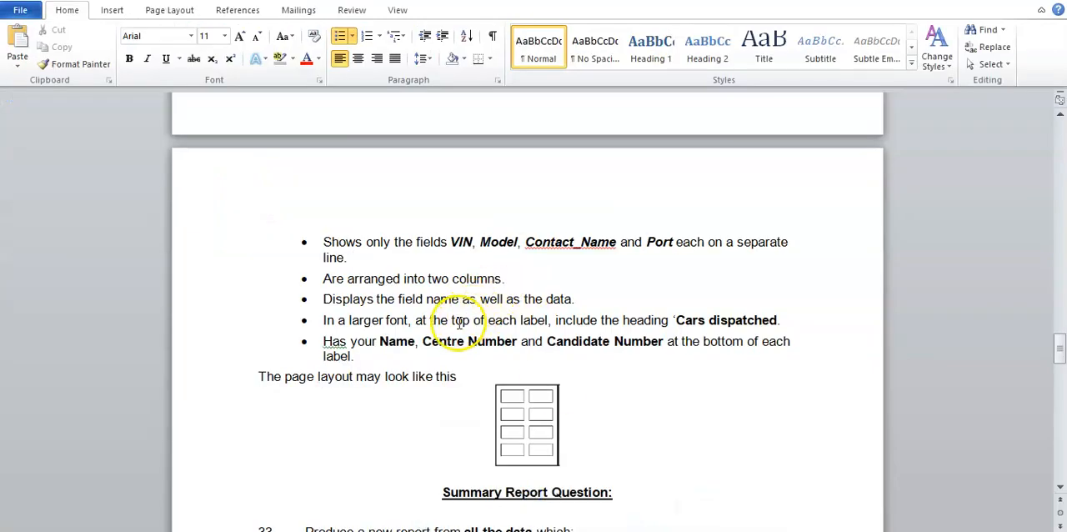
scroll(442, 300, up, 5)
drag(330, 241, 587, 240)
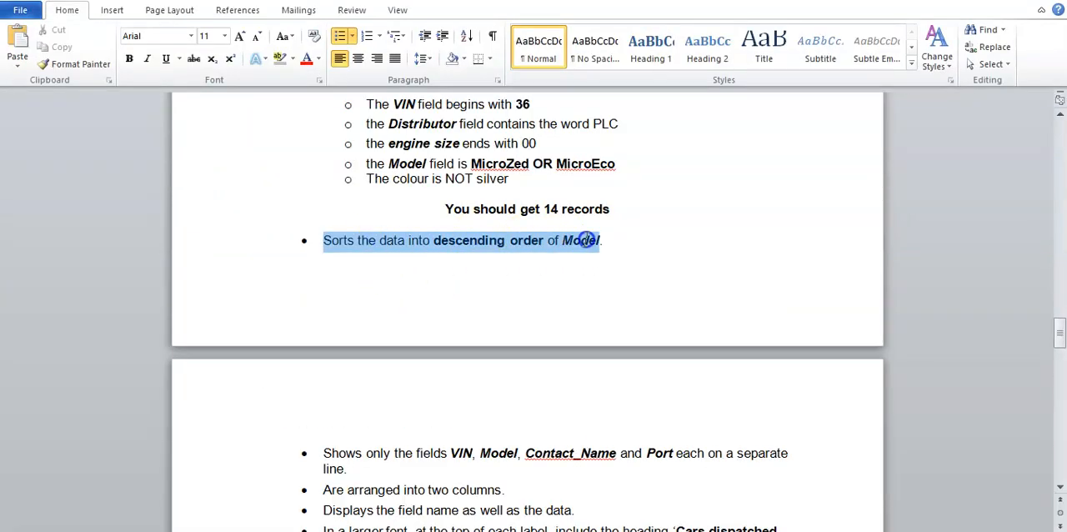
click(655, 530)
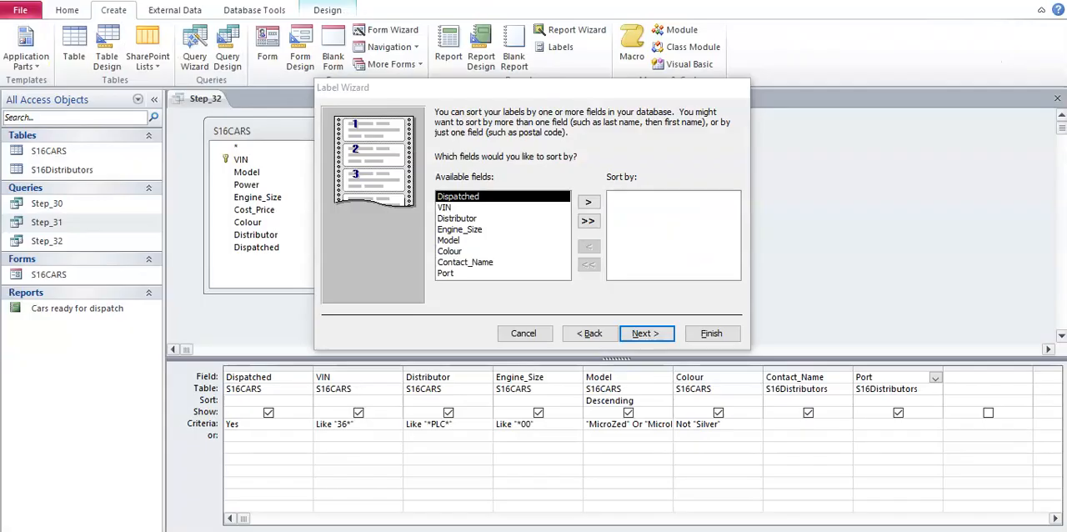
click(521, 242)
click(590, 204)
click(644, 334)
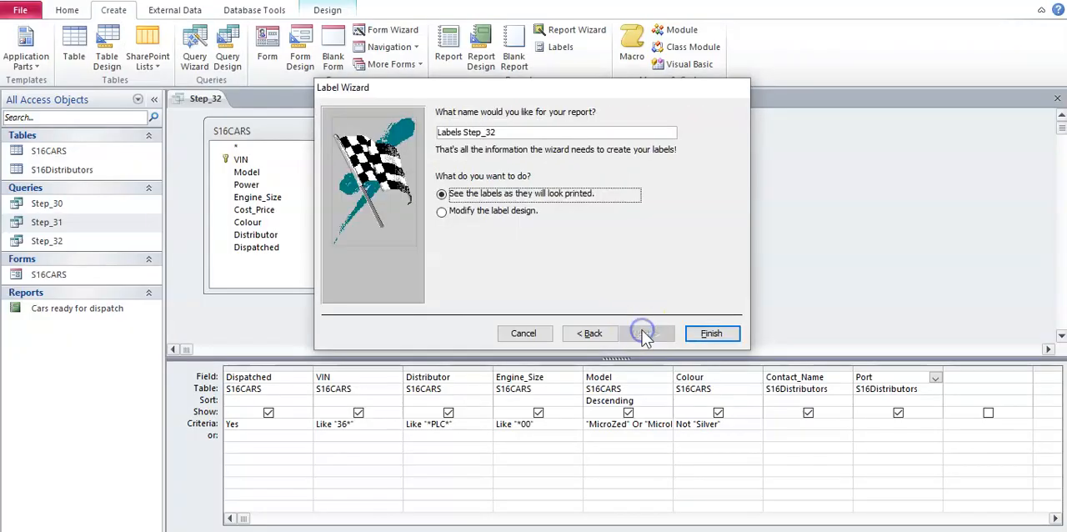
- Name the label report Labels_Step_32, checking the task text in the Word document, and finish the wizard with the printed view
triple_click(524, 133)
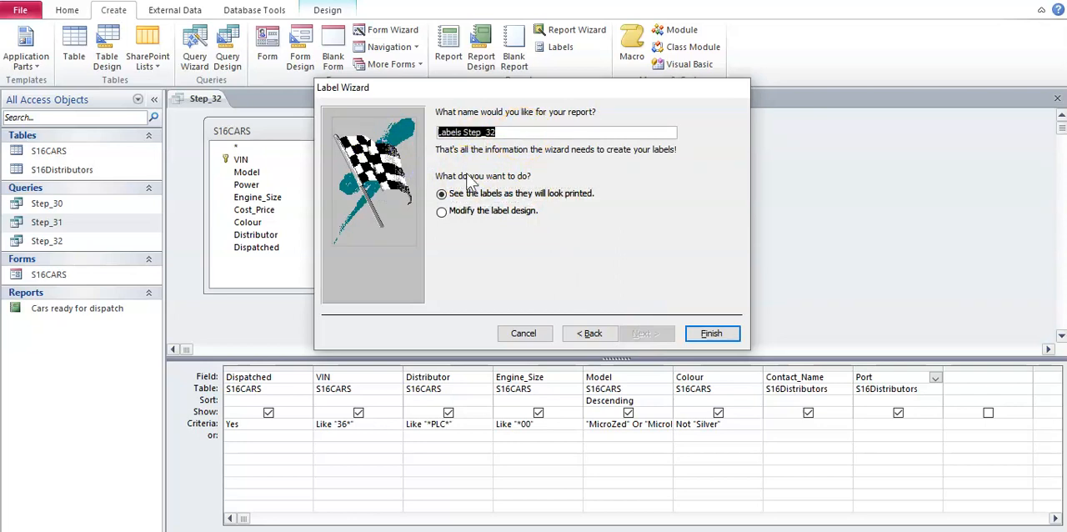
click(594, 531)
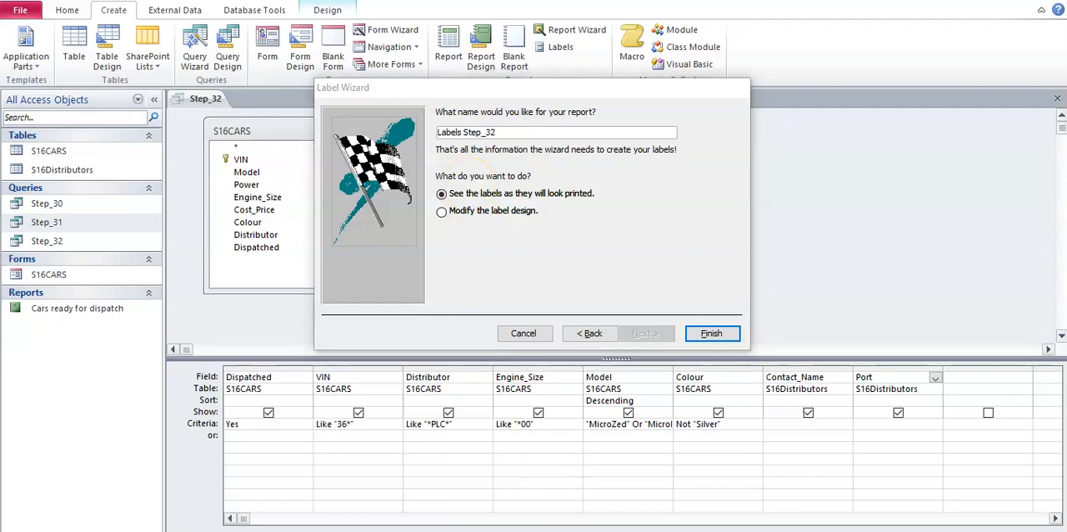
click(554, 505)
scroll(510, 417, down, 2)
scroll(511, 419, up, 5)
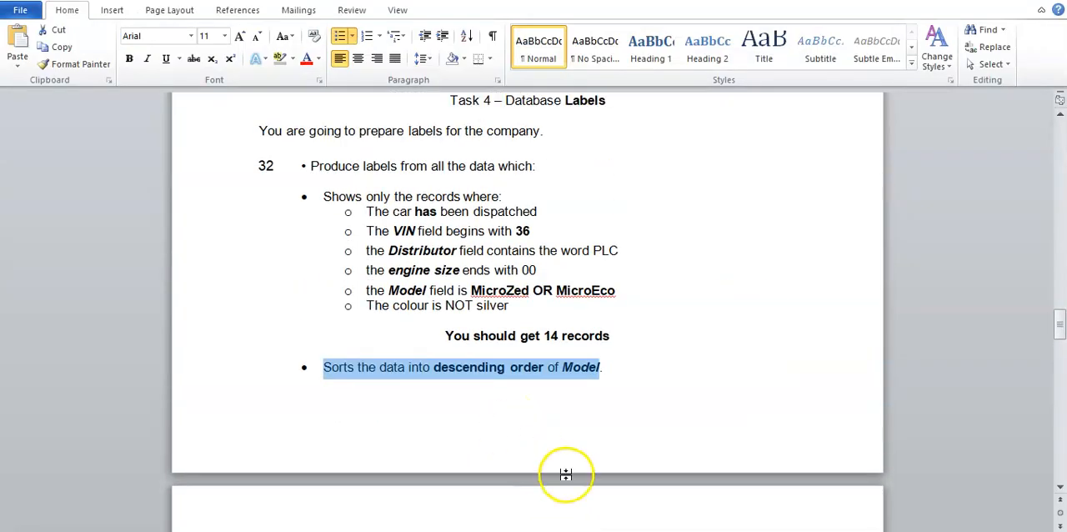
scroll(583, 483, down, 4)
click(625, 500)
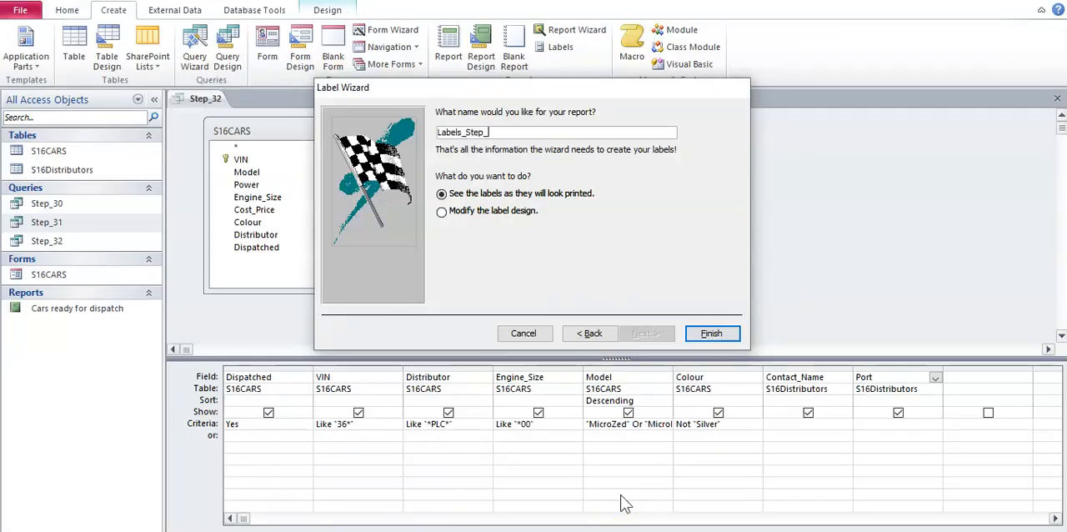
click(722, 337)
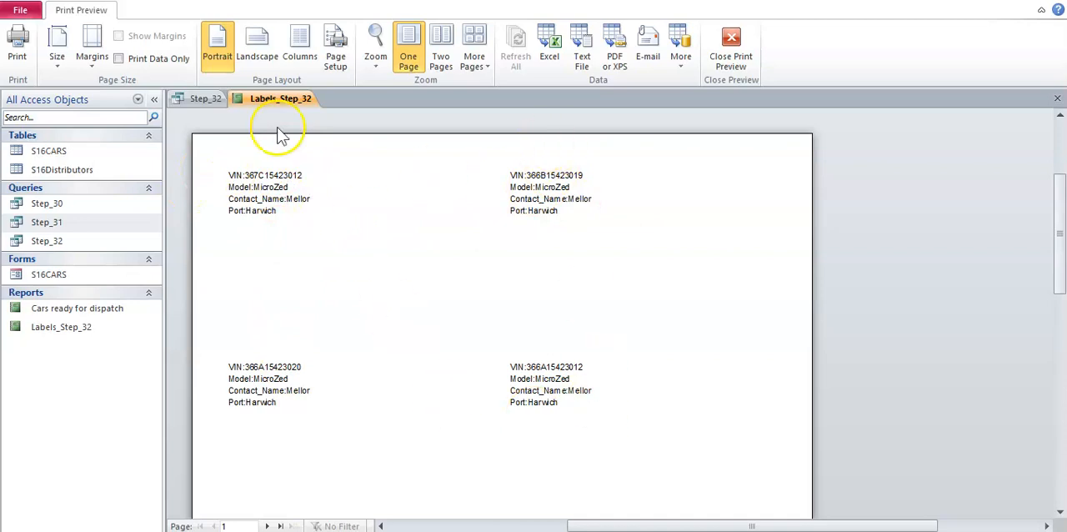
- Compare the previewed labels with the Word requirements for columns, field names, the "Cars dispatched" heading and the candidate details
mouse_move(557, 530)
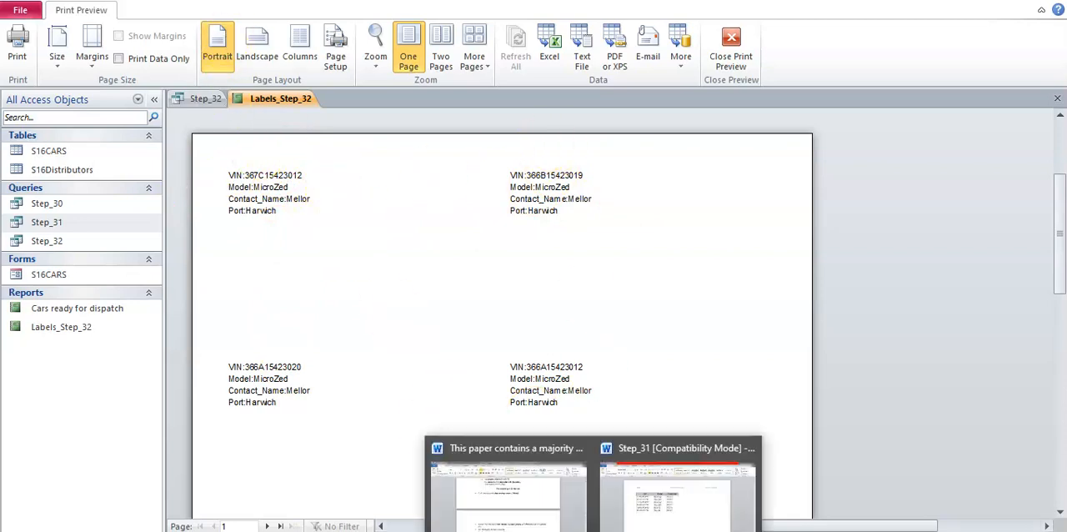
click(520, 508)
click(507, 420)
scroll(507, 425, up, 4)
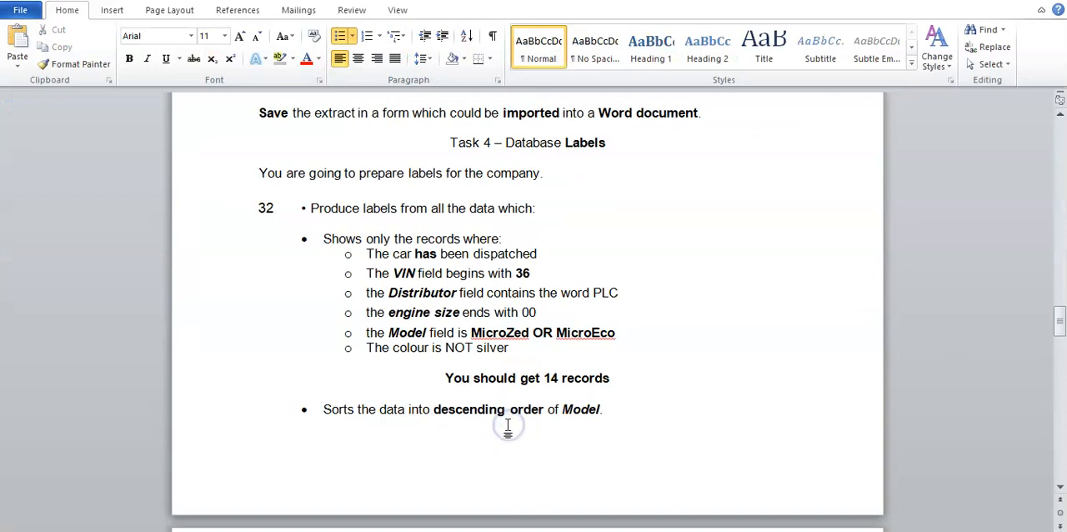
scroll(506, 426, down, 6)
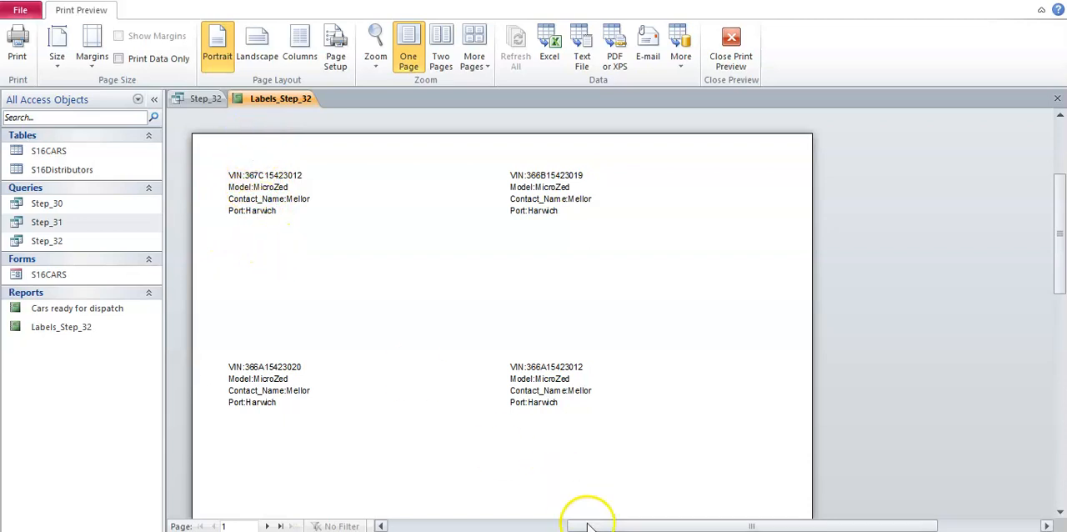
click(537, 524)
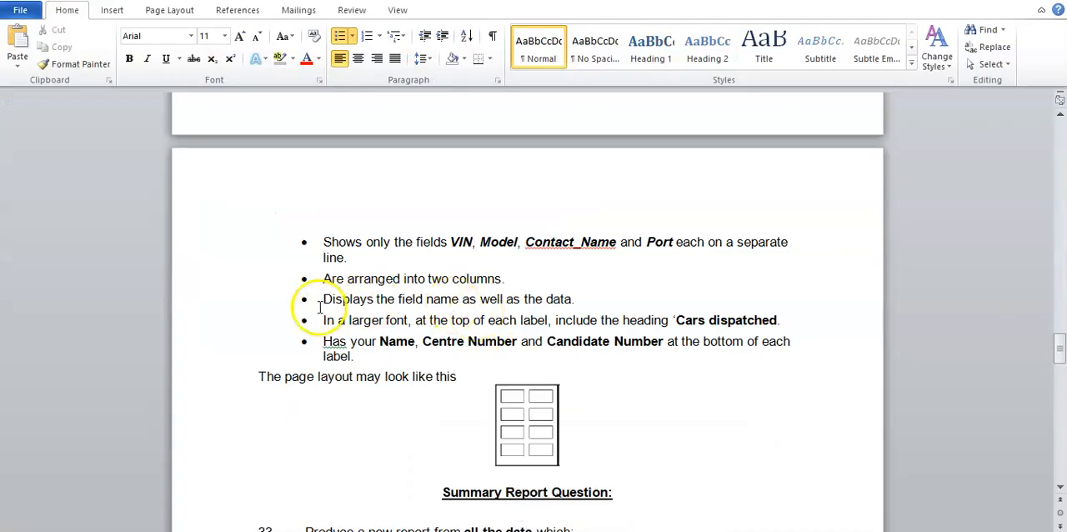
drag(323, 320, 715, 317)
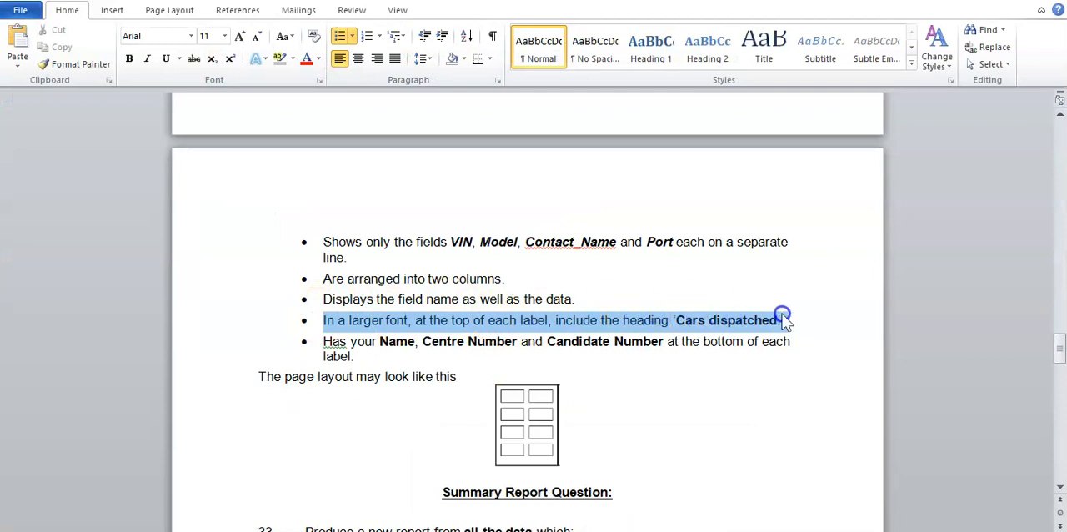
click(684, 355)
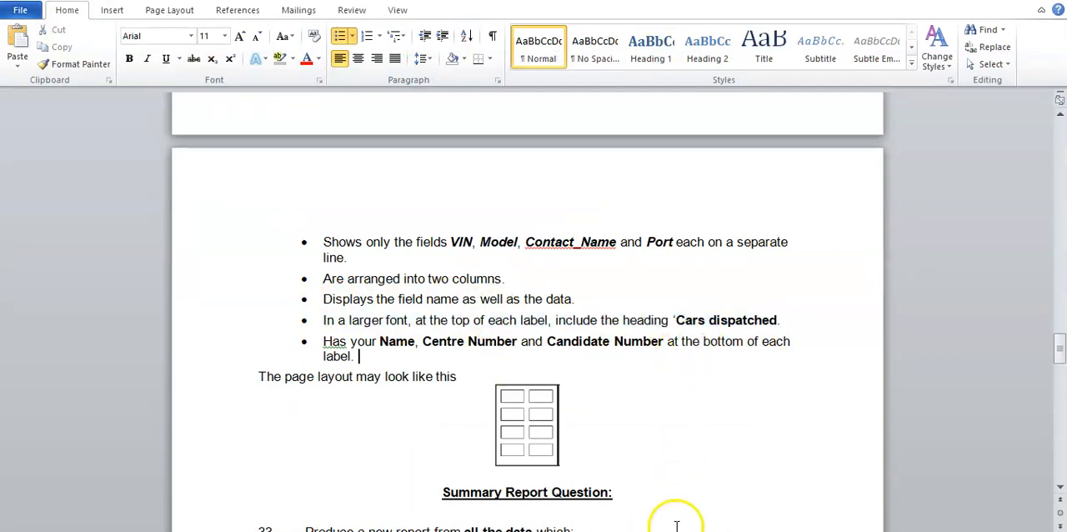
click(676, 531)
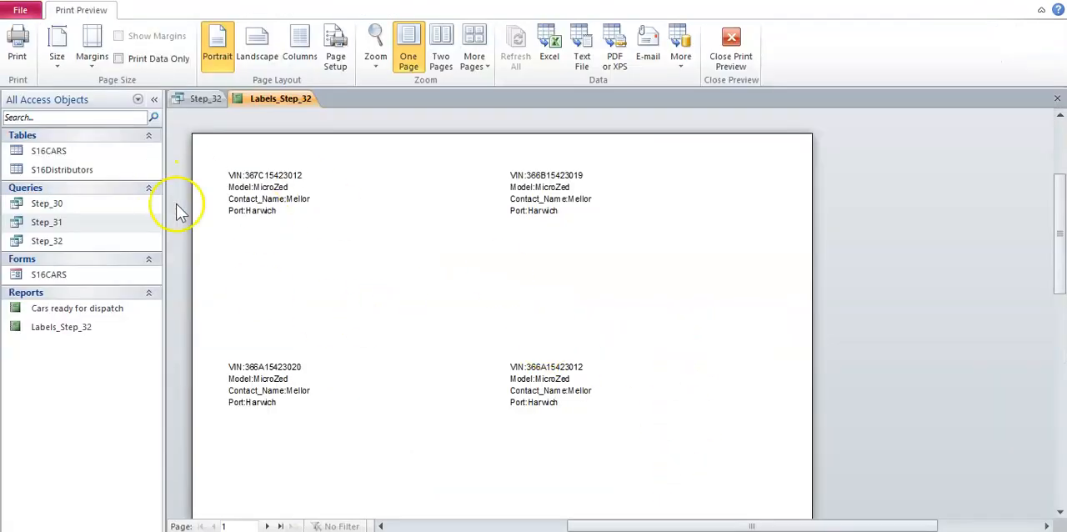
- In the report's Design View, move the four field lines down together to about 2 cm below the top of the Detail section
click(730, 60)
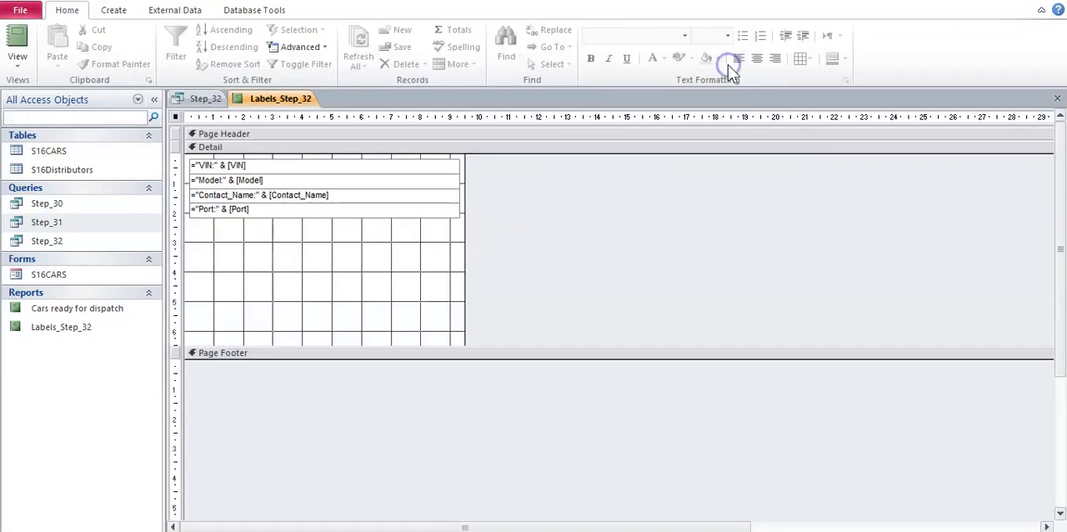
click(18, 62)
click(50, 198)
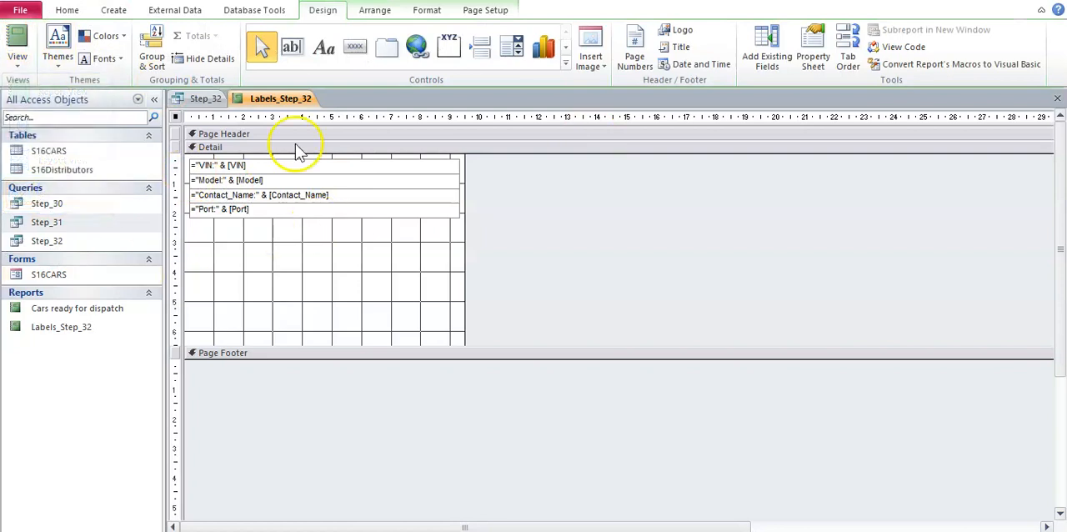
drag(309, 238, 279, 154)
key(Down)
key(Down)
key(Down)
key(Down)
key(Down)
key(Down)
key(Down)
key(Down)
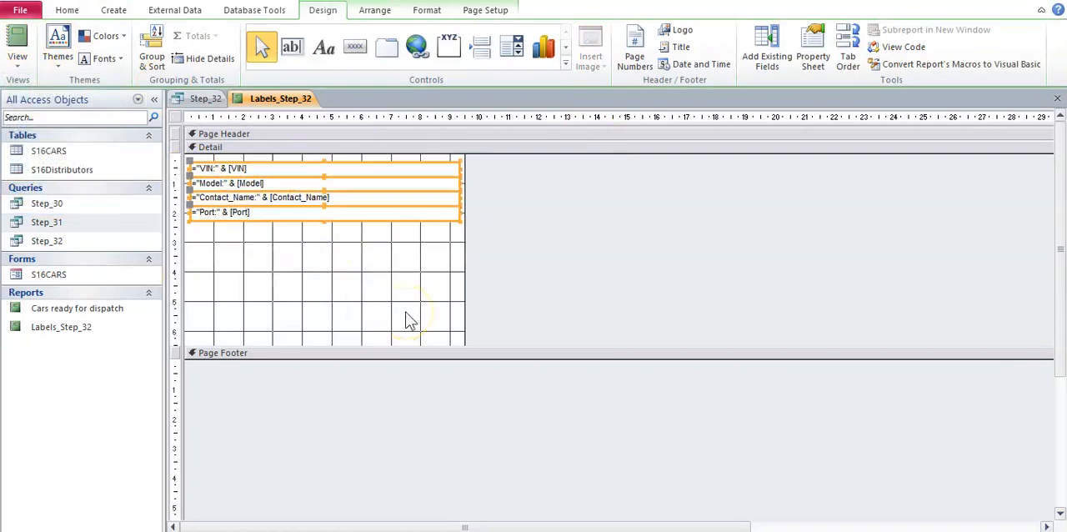
key(Down)
key(Down)
key(Down)
key(Down)
key(Down)
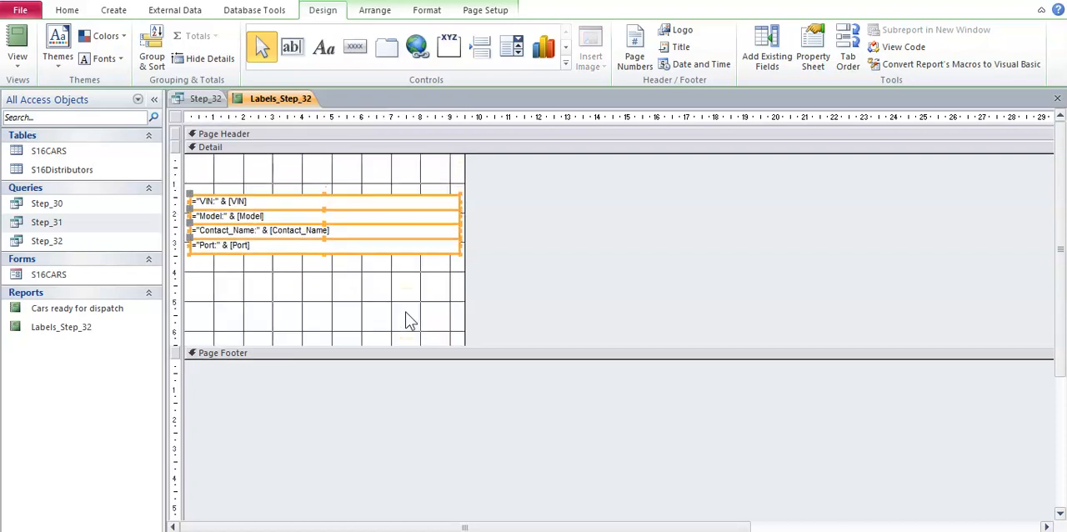
key(Down)
key(Up)
click(391, 192)
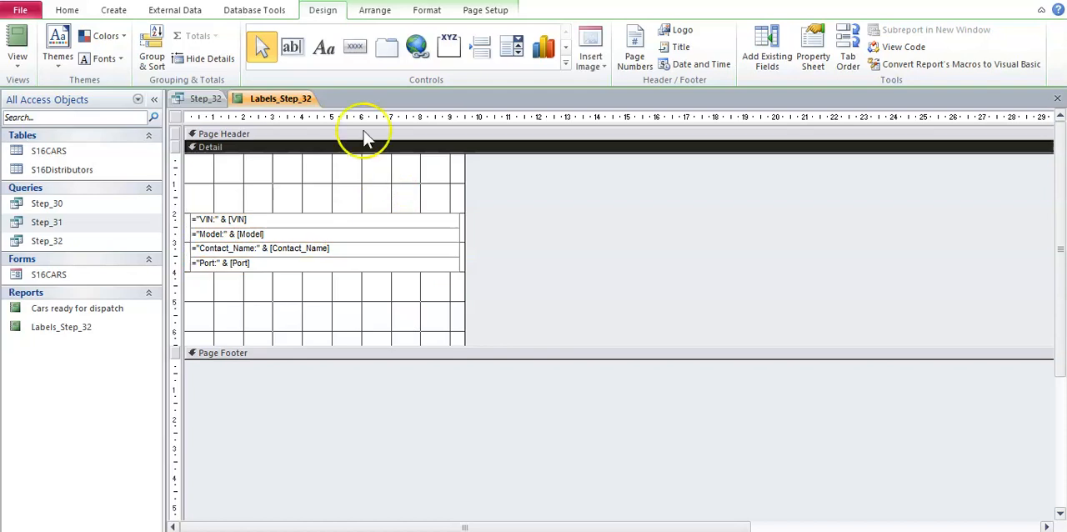
- Add a "Cars Dispatched" heading label about 8 cm wide above the field lines in the Detail section, checking the wording in the Word document
click(326, 52)
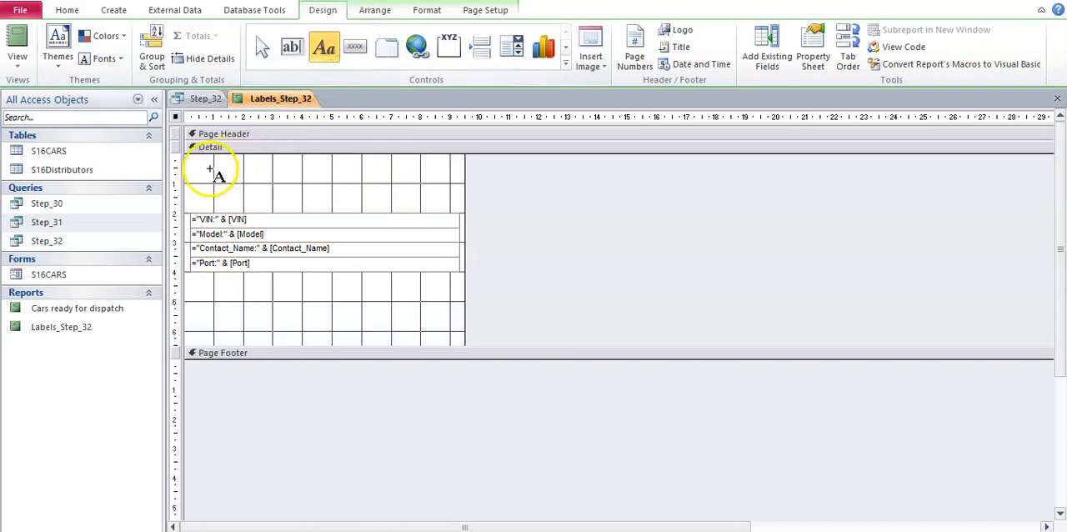
drag(189, 170, 426, 191)
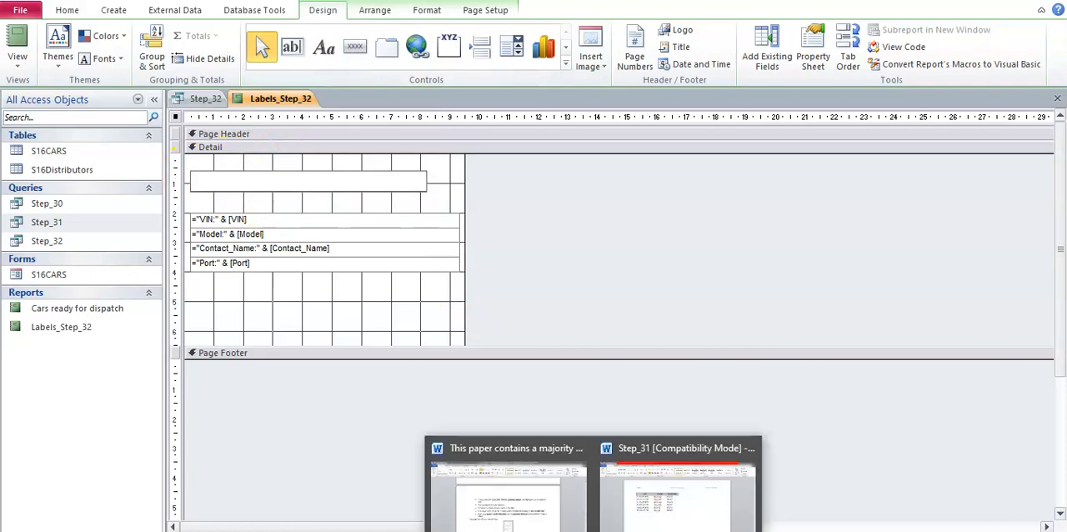
click(550, 500)
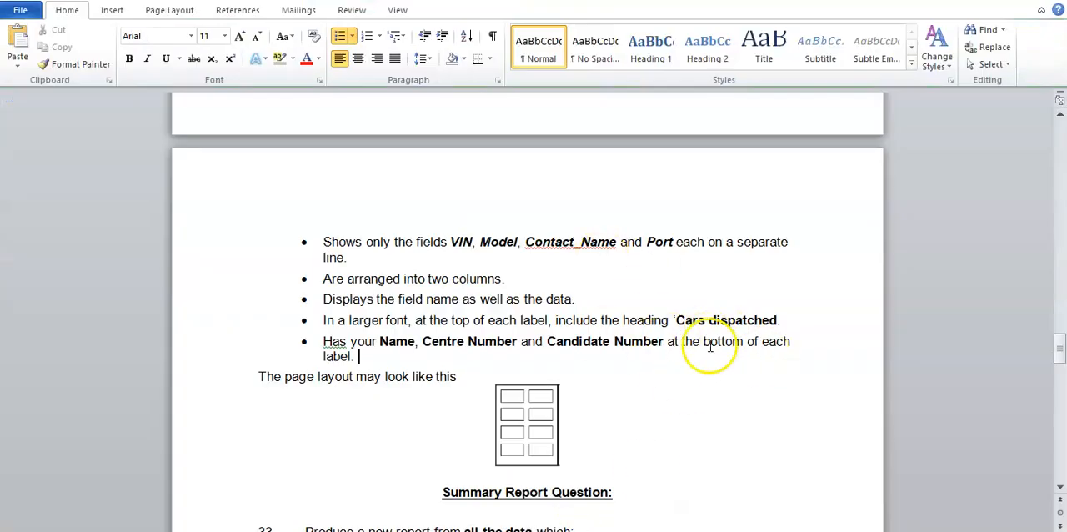
click(576, 528)
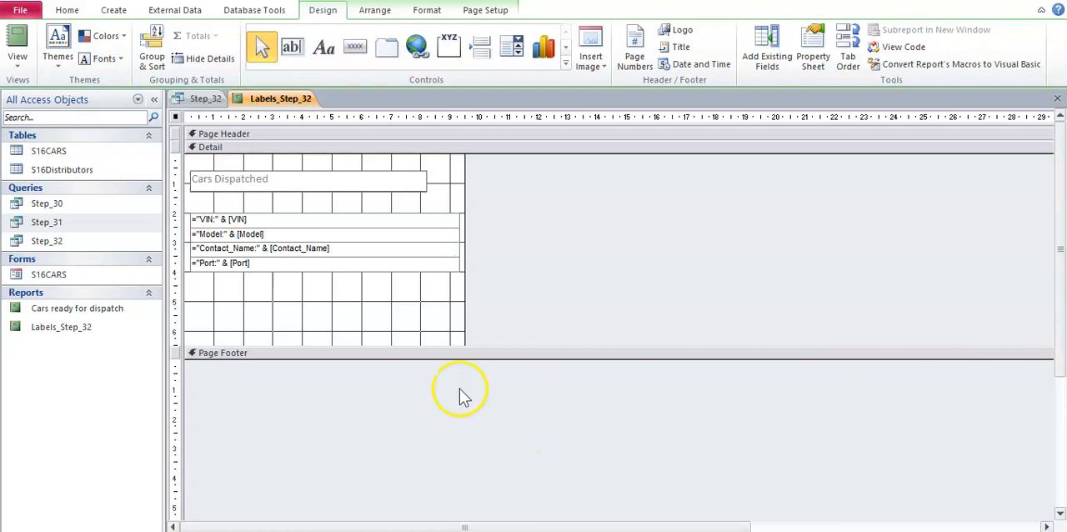
click(400, 322)
- Set the "Cars Dispatched" heading's font size to 14 and check it against the larger-font requirement in the Word document
click(274, 186)
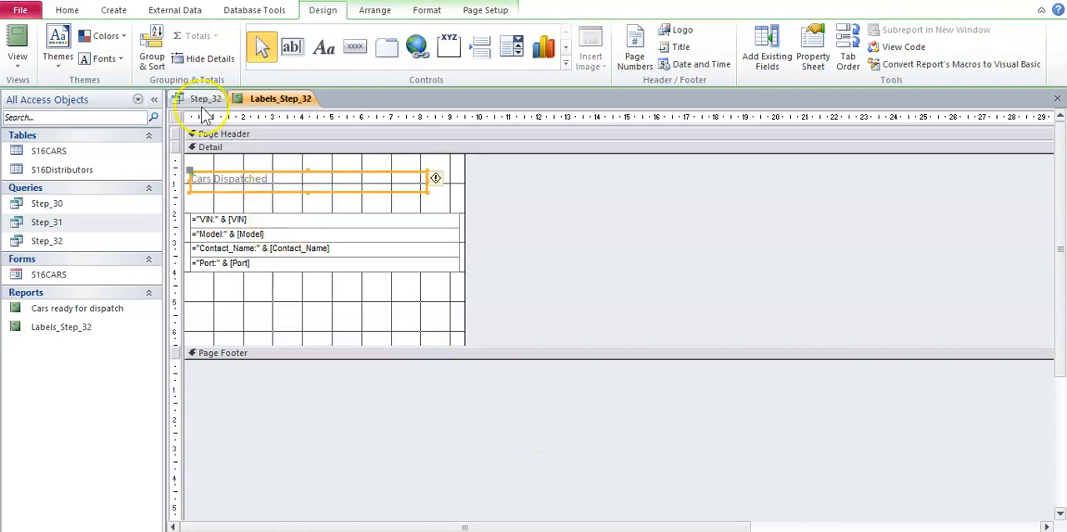
click(69, 11)
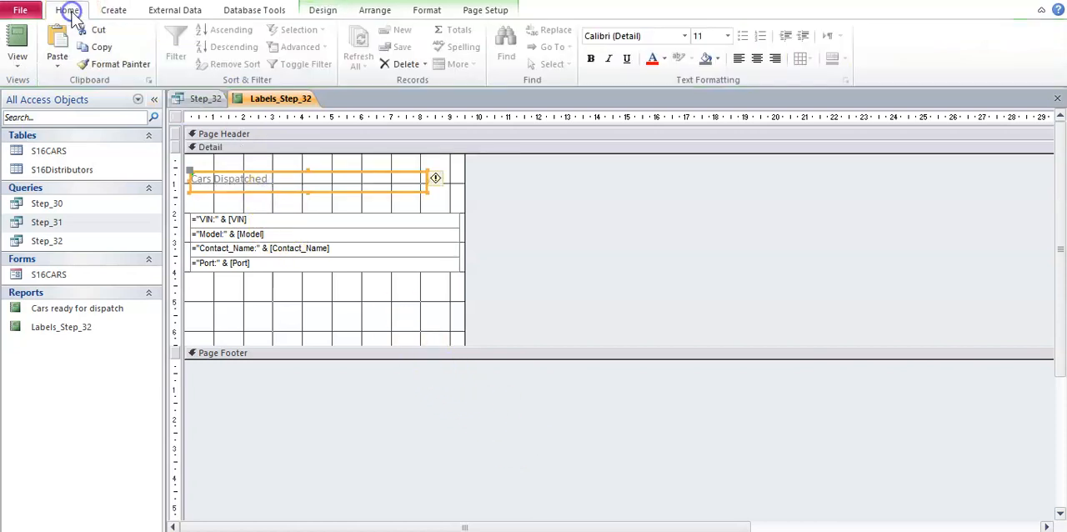
click(727, 36)
click(704, 118)
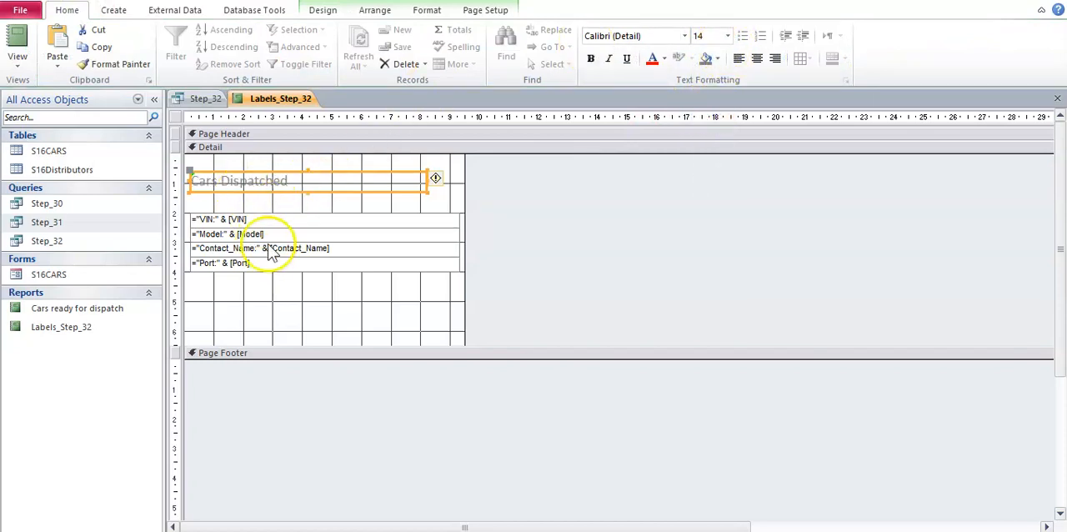
mouse_move(526, 527)
click(510, 500)
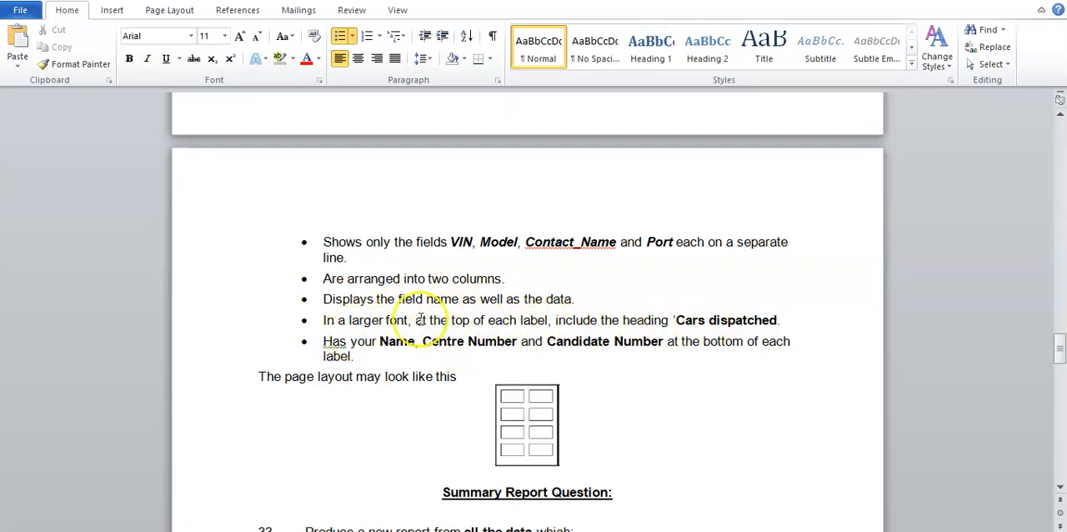
drag(349, 320, 408, 320)
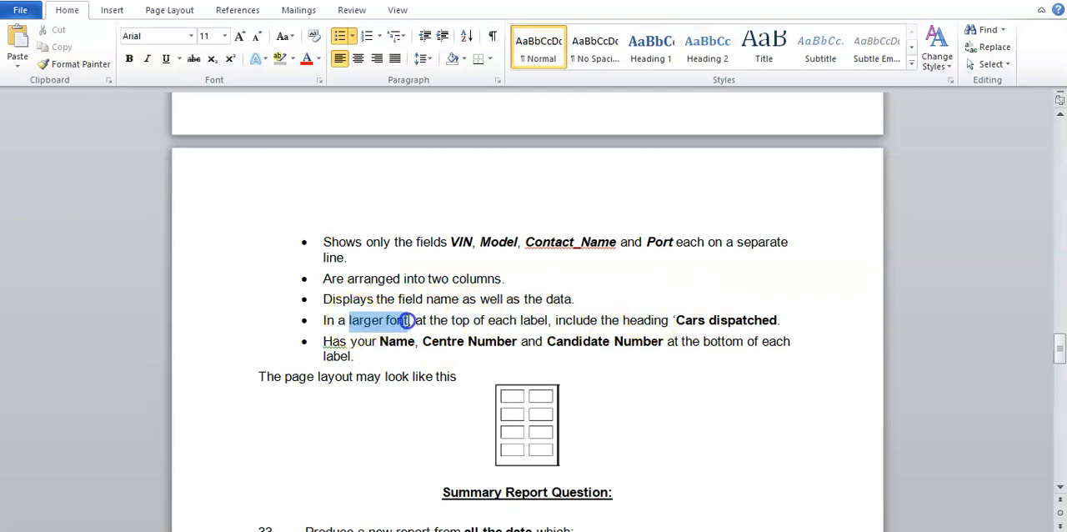
click(503, 323)
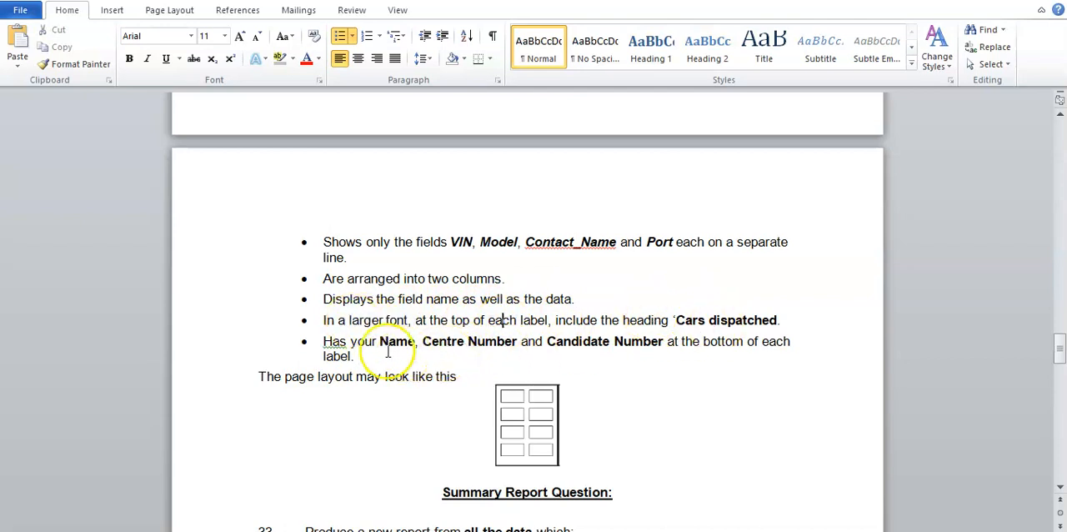
- Add a label reading "Name, Centre Number, Candidate Number" about 8.5 cm wide below the Port line, checking the candidate details requirement in the Word document
drag(329, 342, 367, 352)
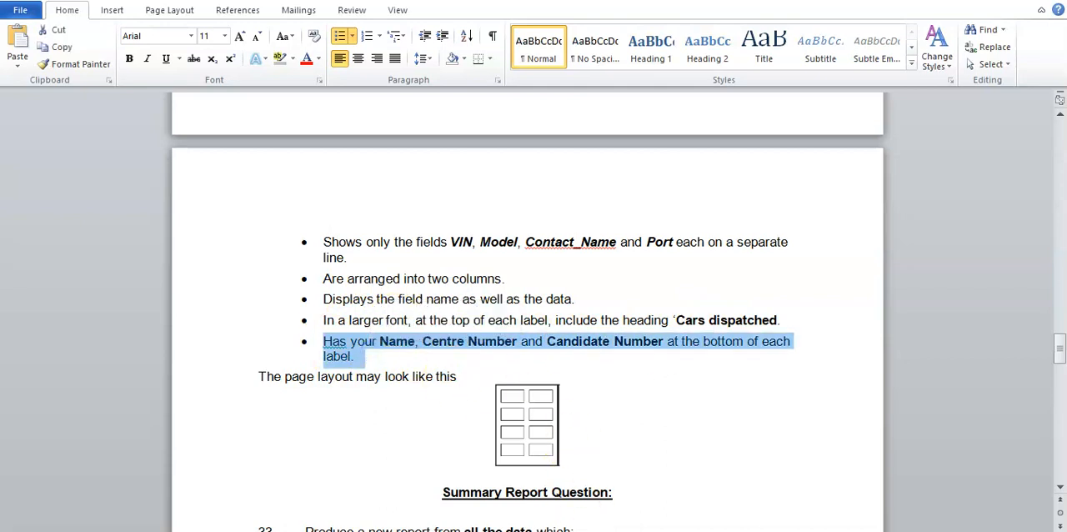
click(583, 530)
click(287, 286)
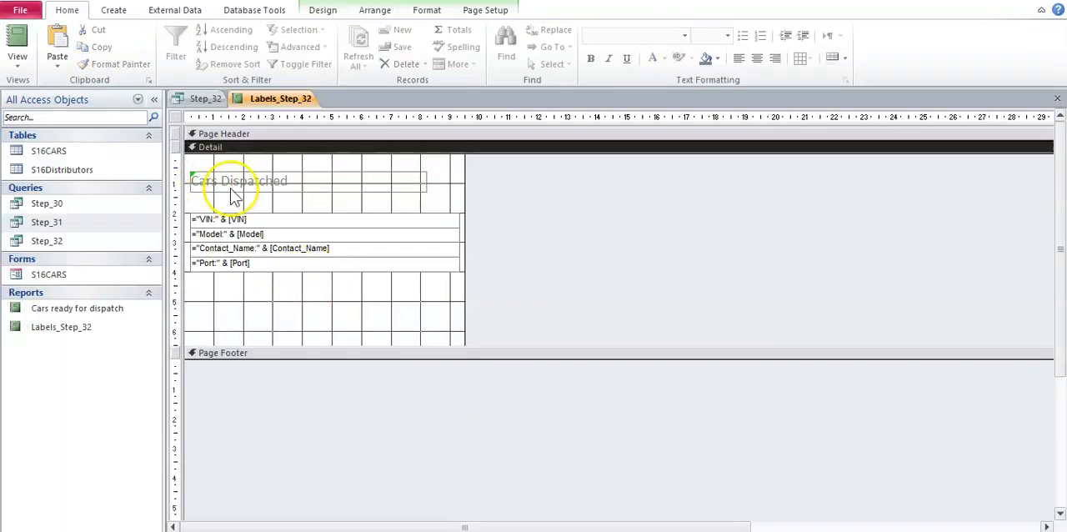
click(327, 12)
click(323, 47)
drag(190, 288, 443, 306)
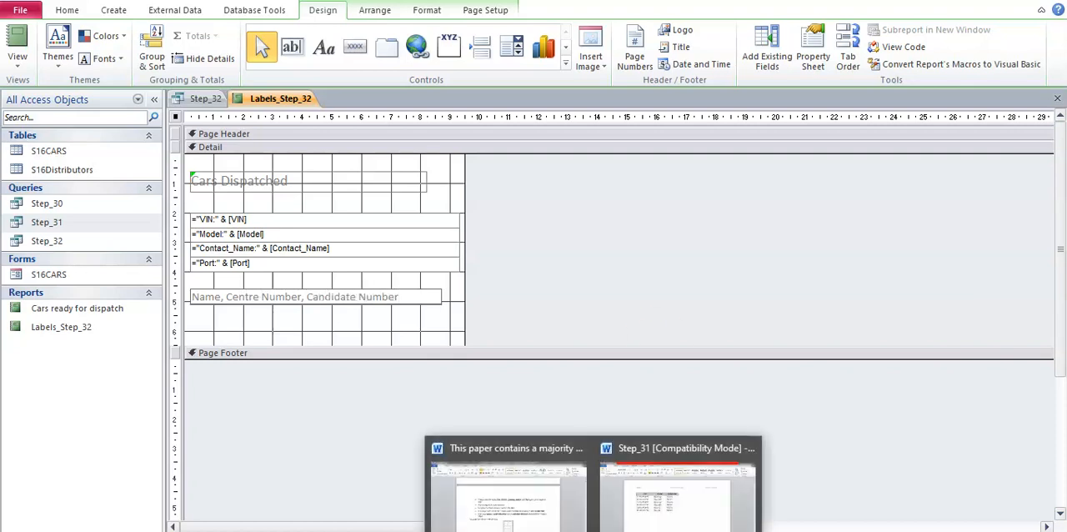
click(508, 487)
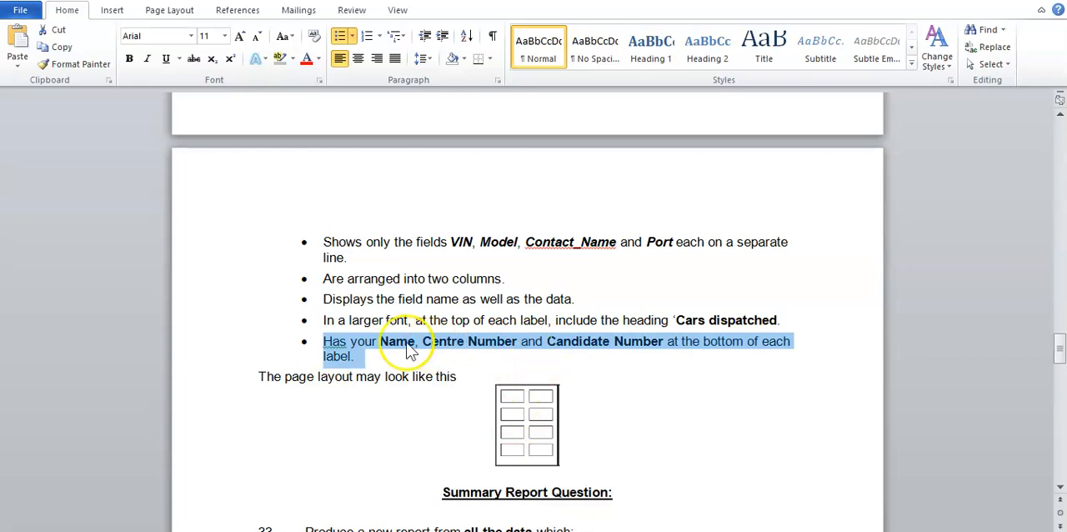
key(alt+Tab)
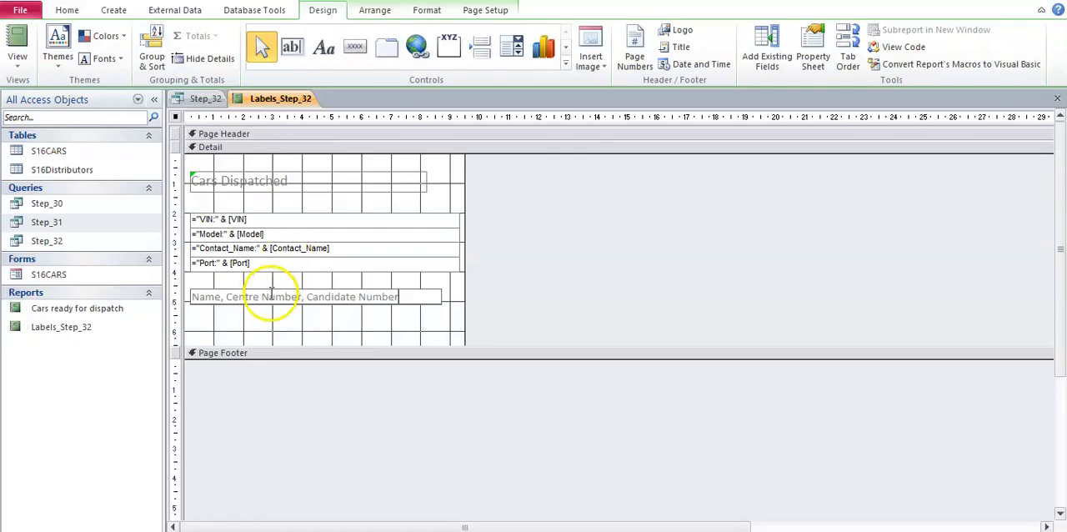
click(333, 321)
- Show the labels in Print Preview and compare them with the Task 4 label requirements in the Word document
click(21, 69)
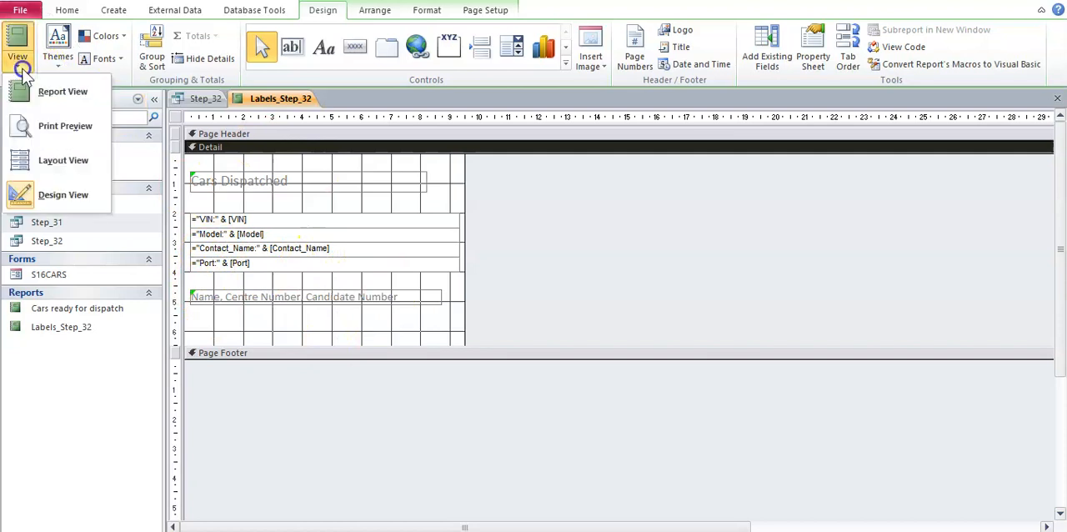
click(48, 162)
click(52, 126)
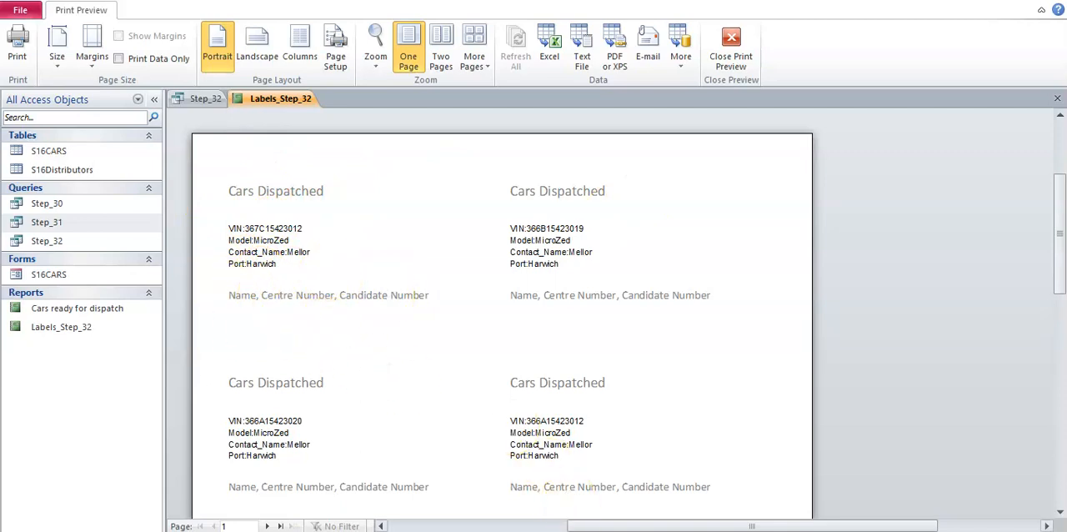
click(538, 510)
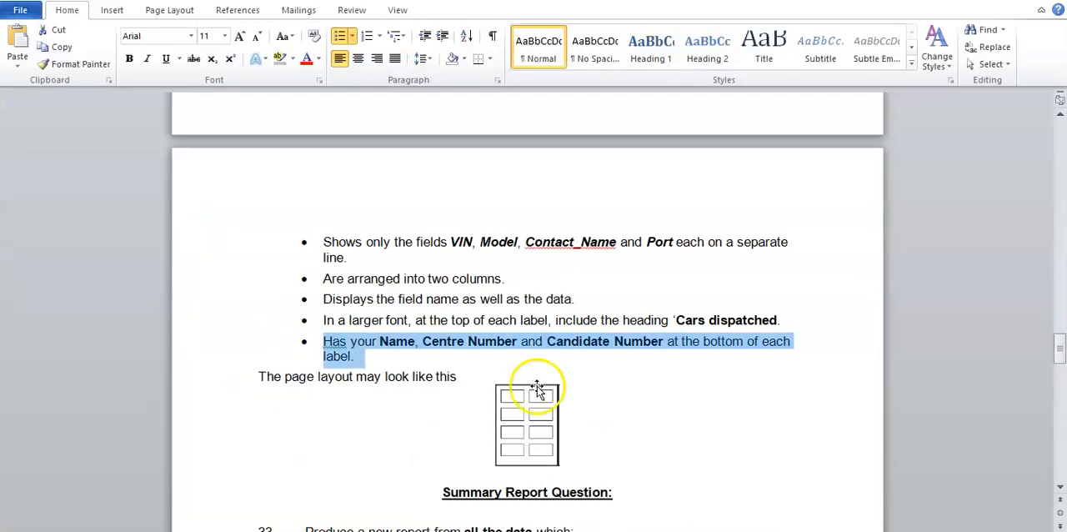
click(431, 337)
scroll(431, 338, up, 5)
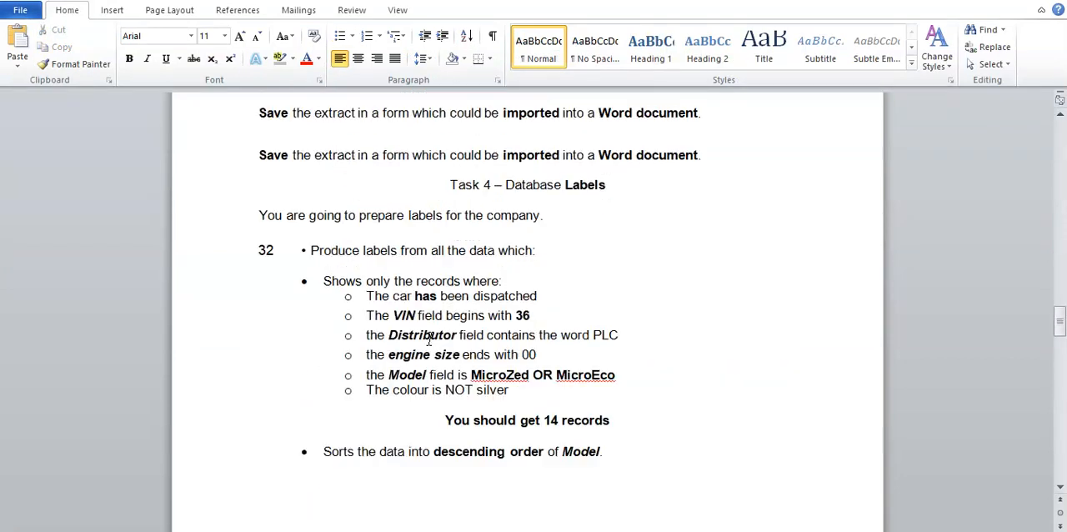
scroll(619, 503, down, 5)
key(alt+Tab)
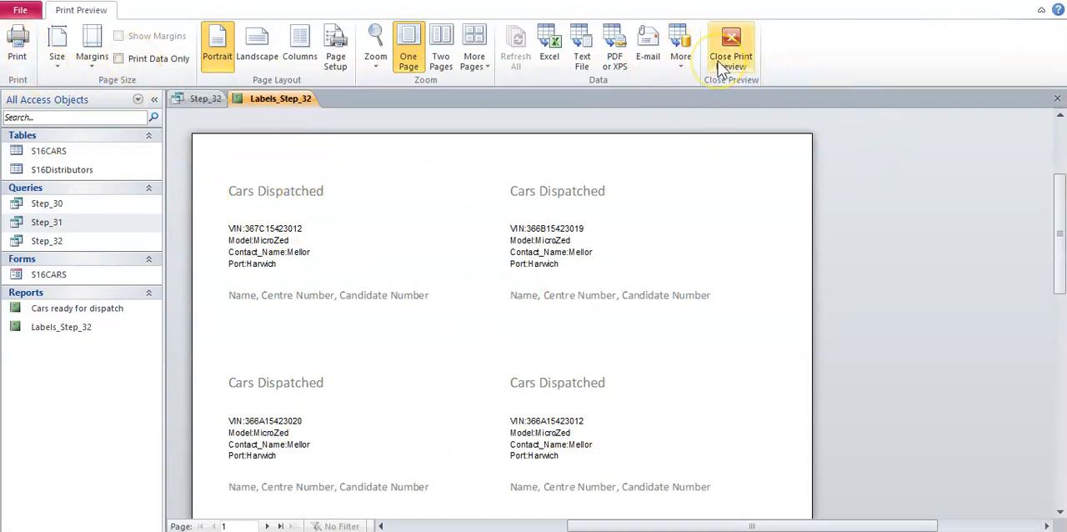
scroll(829, 315, down, 5)
scroll(828, 315, up, 5)
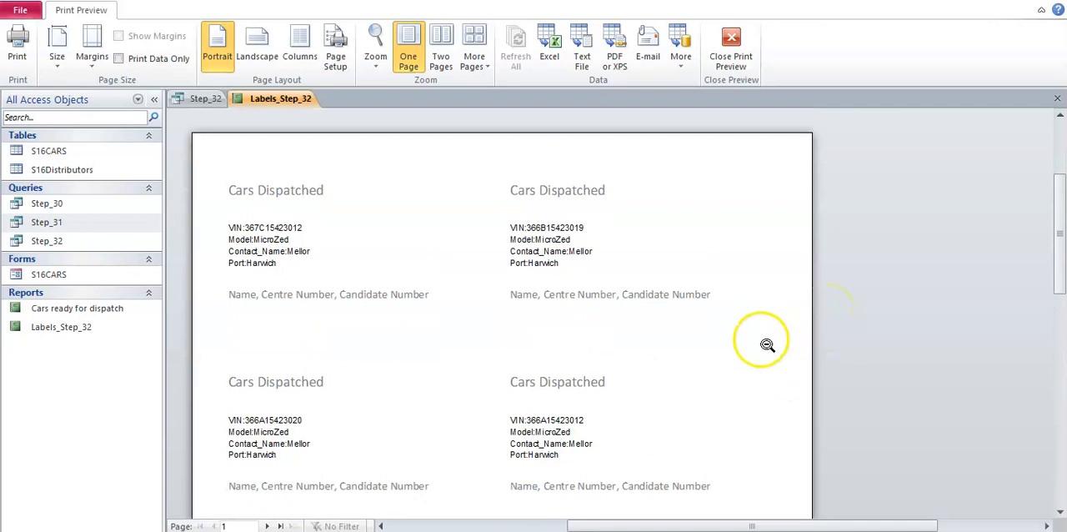